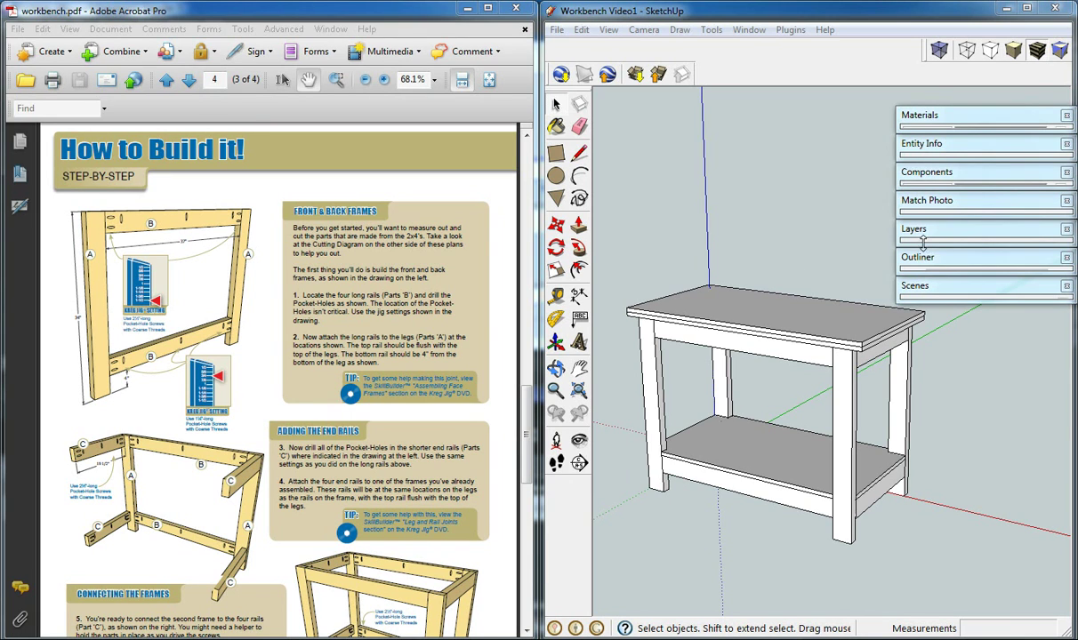
# - Create a new layer named 'Pocket Holes' in the Layers tray and make it current
pyautogui.click(924, 237)
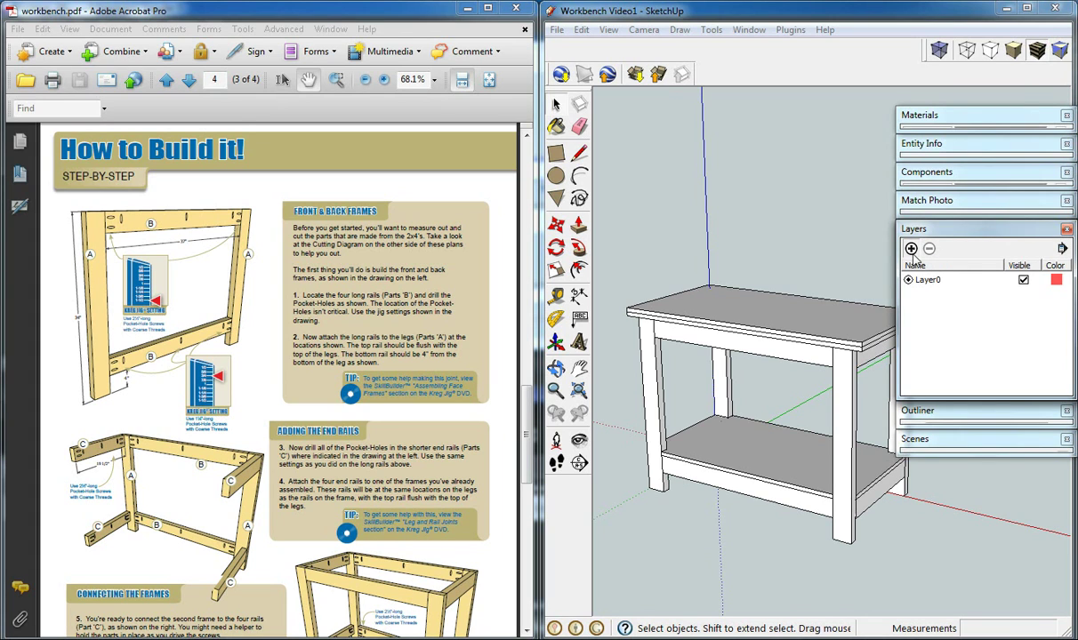
pyautogui.click(910, 249)
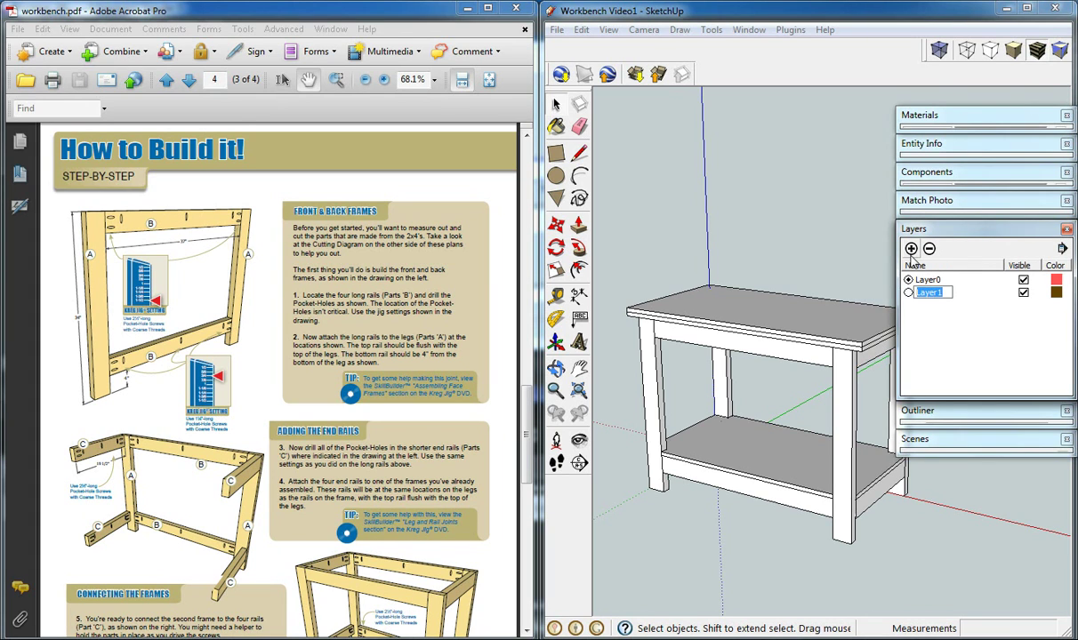
pyautogui.write('Pocket Holes')
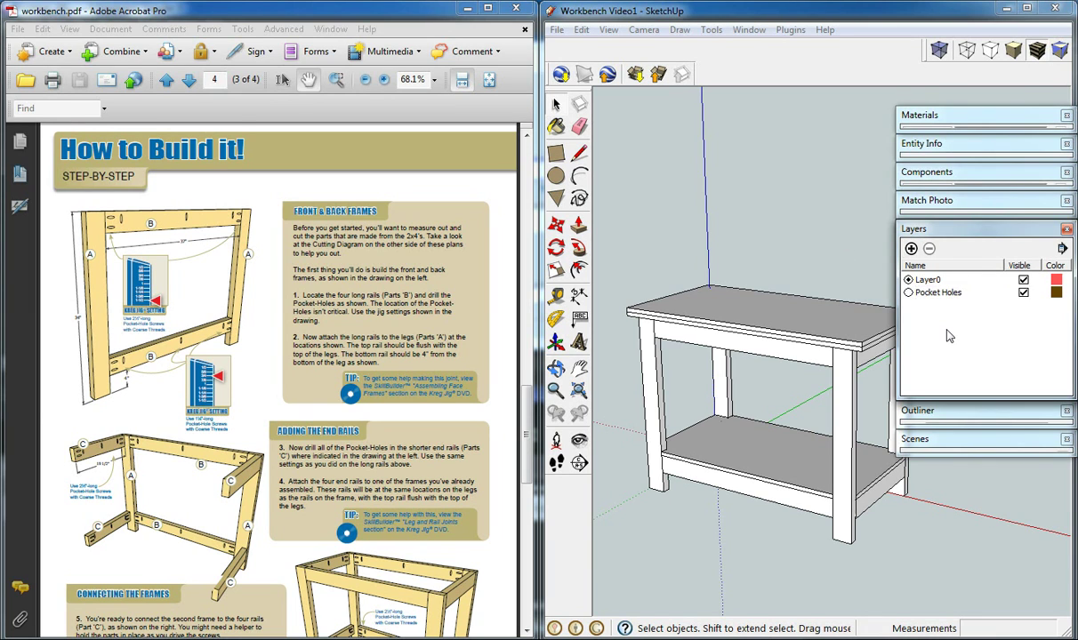
pyautogui.click(907, 293)
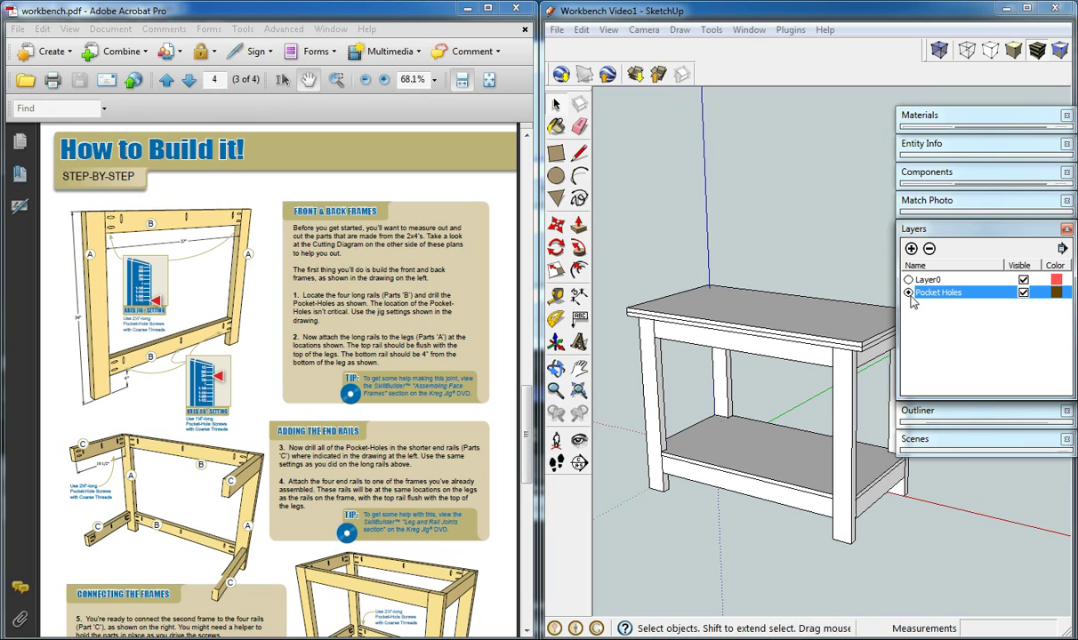
pyautogui.click(952, 232)
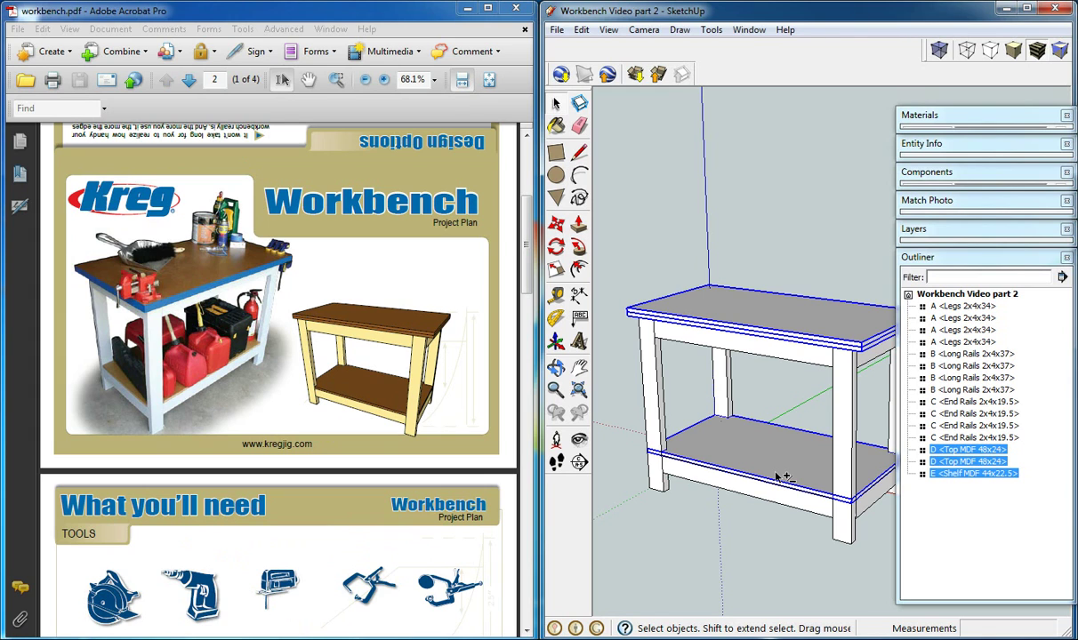
# - Hide the selected MDF top and shelf, then collapse the Outliner
pyautogui.rightClick(775, 477)
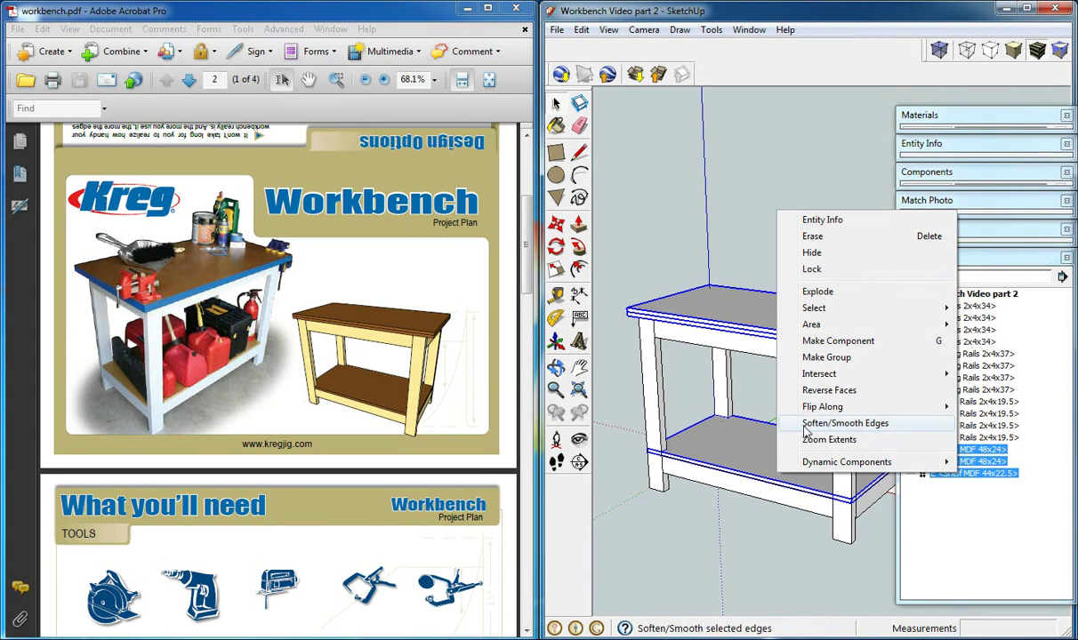
pyautogui.click(839, 251)
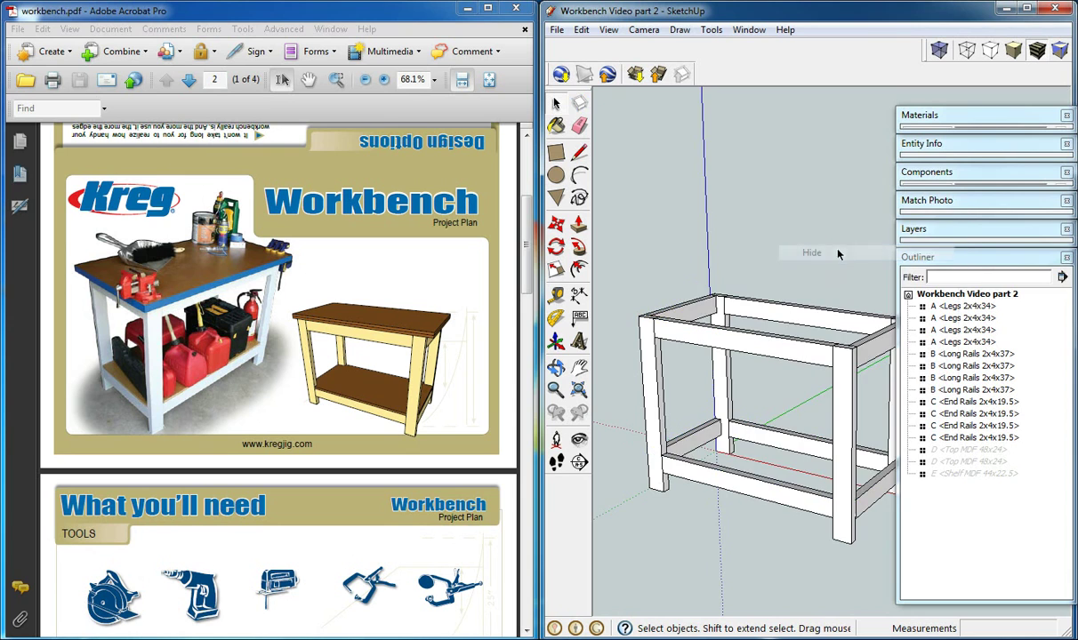
pyautogui.moveTo(792, 235); pyautogui.dragTo(823, 337, button='middle')
pyautogui.click(946, 261)
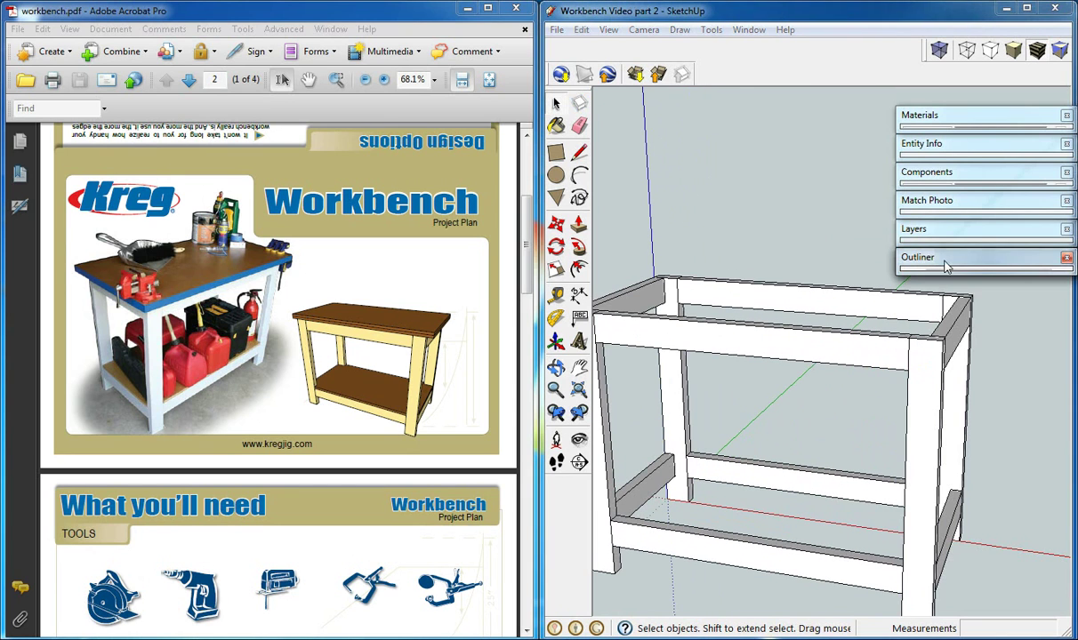
# - Select the top rail and zoom in on it; scroll the PDF to the front and back frames page
pyautogui.click(766, 303)
pyautogui.moveTo(767, 300)
pyautogui.mouseDown(button='middle')
pyautogui.moveTo(775, 354)
pyautogui.moveTo(777, 320)
pyautogui.mouseUp(button='middle')
pyautogui.scroll(3, 745, 322)
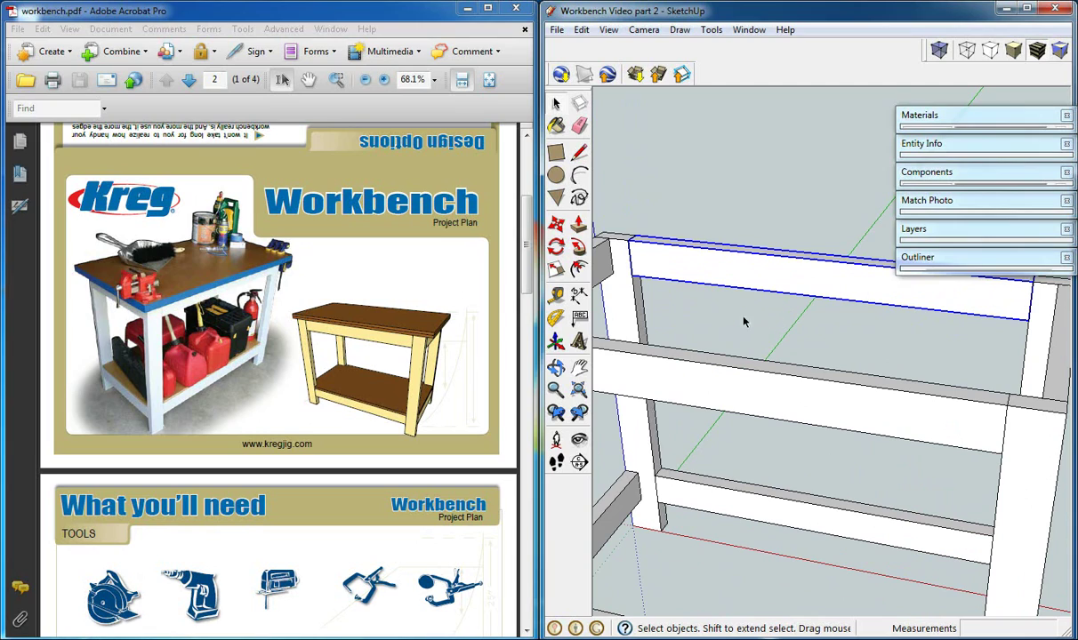
pyautogui.click(503, 233)
pyautogui.scroll(-5, 503, 233)
pyautogui.scroll(-10, 488, 381)
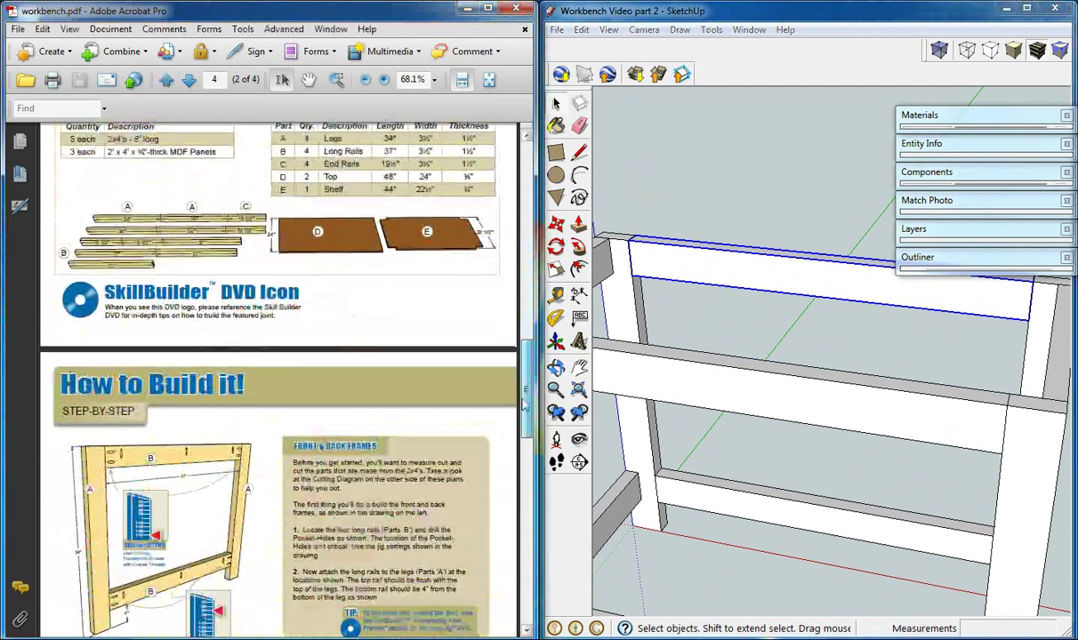
pyautogui.moveTo(676, 333); pyautogui.dragTo(904, 313, button='middle')
pyautogui.moveTo(839, 339)
pyautogui.mouseDown(button='middle')
pyautogui.moveTo(850, 395)
pyautogui.moveTo(826, 407)
pyautogui.moveTo(789, 384)
pyautogui.mouseUp(button='middle')
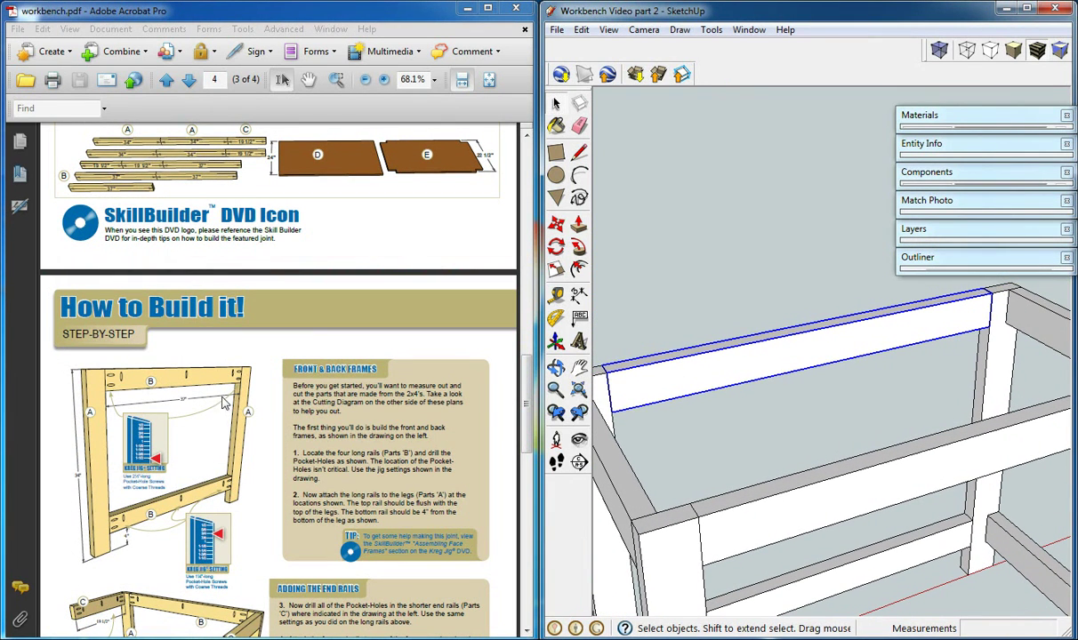
# - Open the top rail for editing and search the Components tray for 'kreg pocket hole'
pyautogui.doubleClick(670, 384)
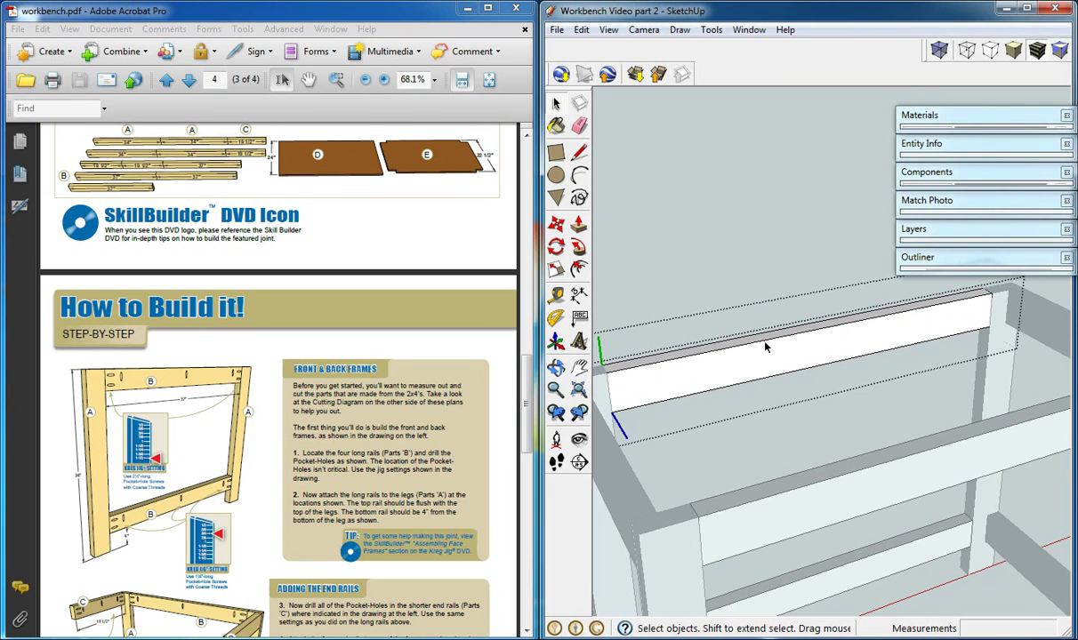
pyautogui.click(978, 180)
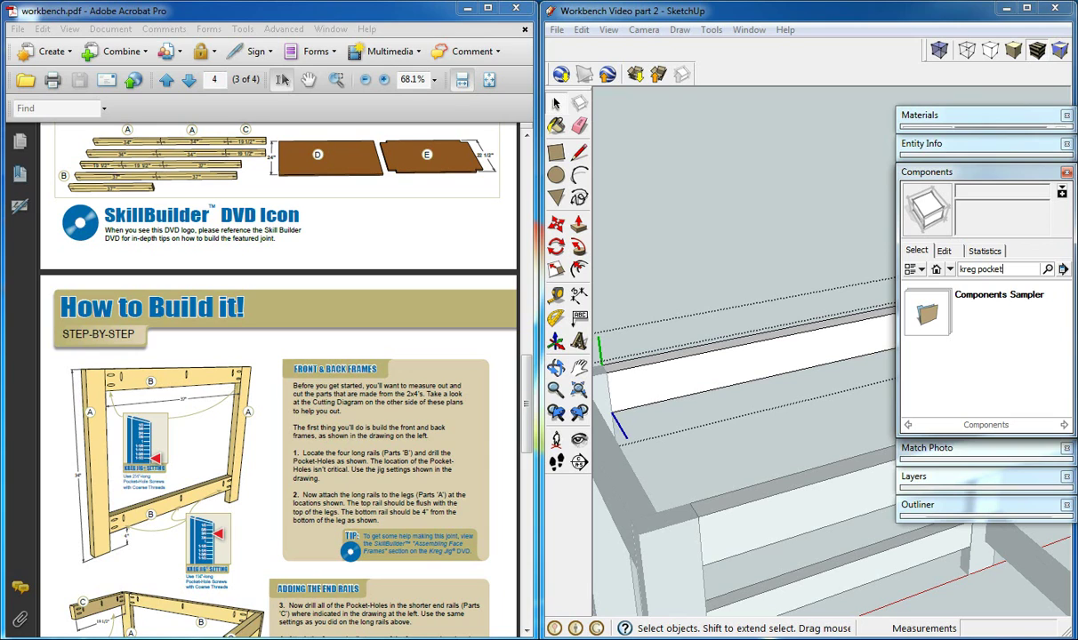
pyautogui.press('Return')
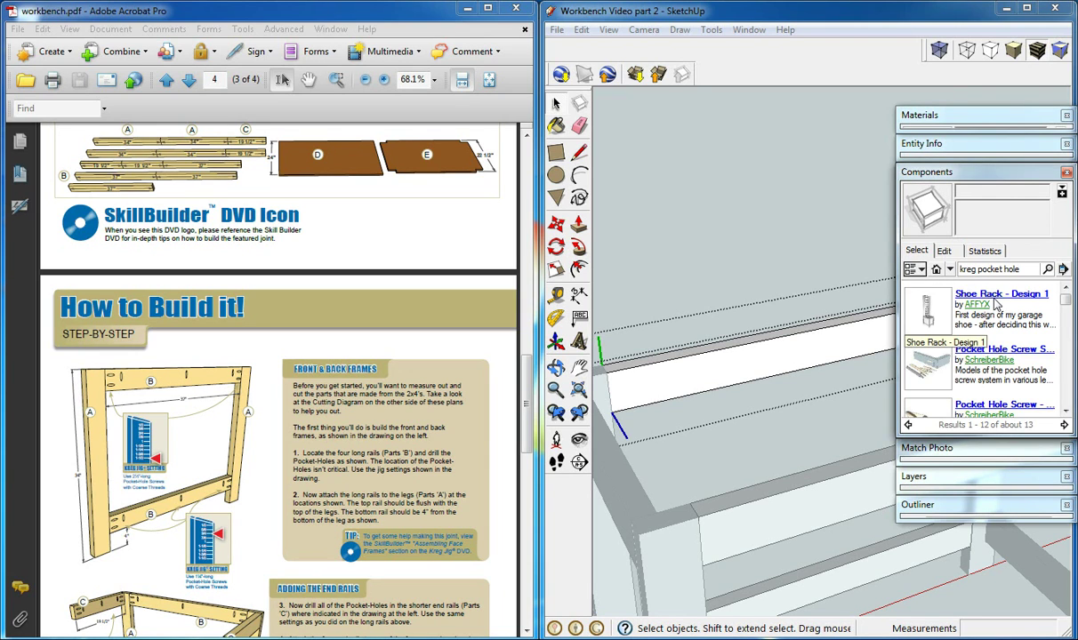
pyautogui.moveTo(1065, 306); pyautogui.dragTo(1068, 340)
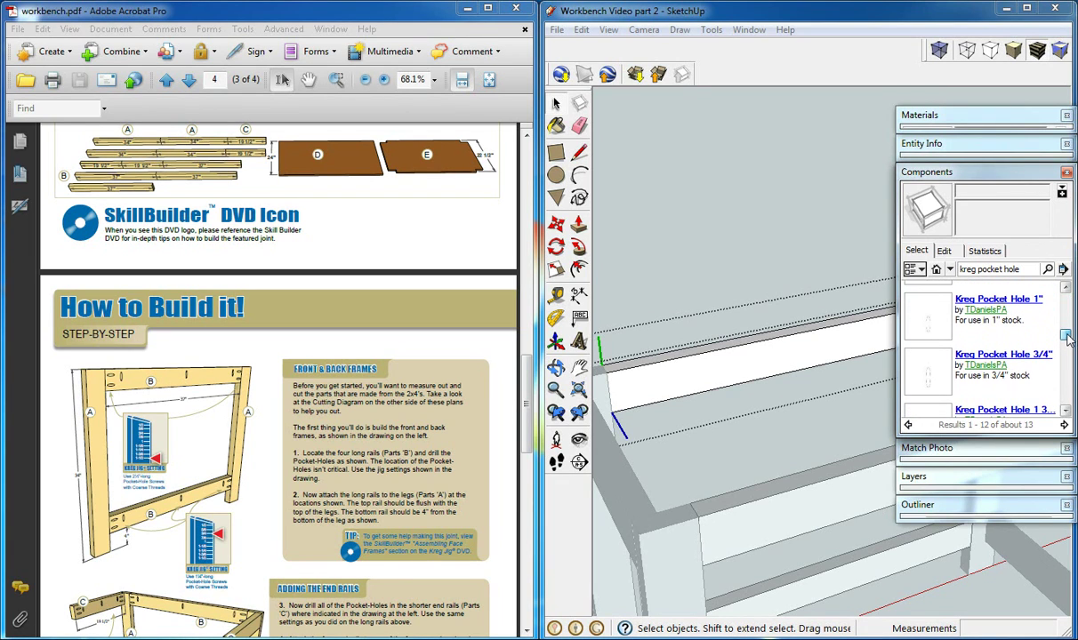
# - Scroll through the PDF build steps and the Kreg pocket hole search results
pyautogui.click(440, 331)
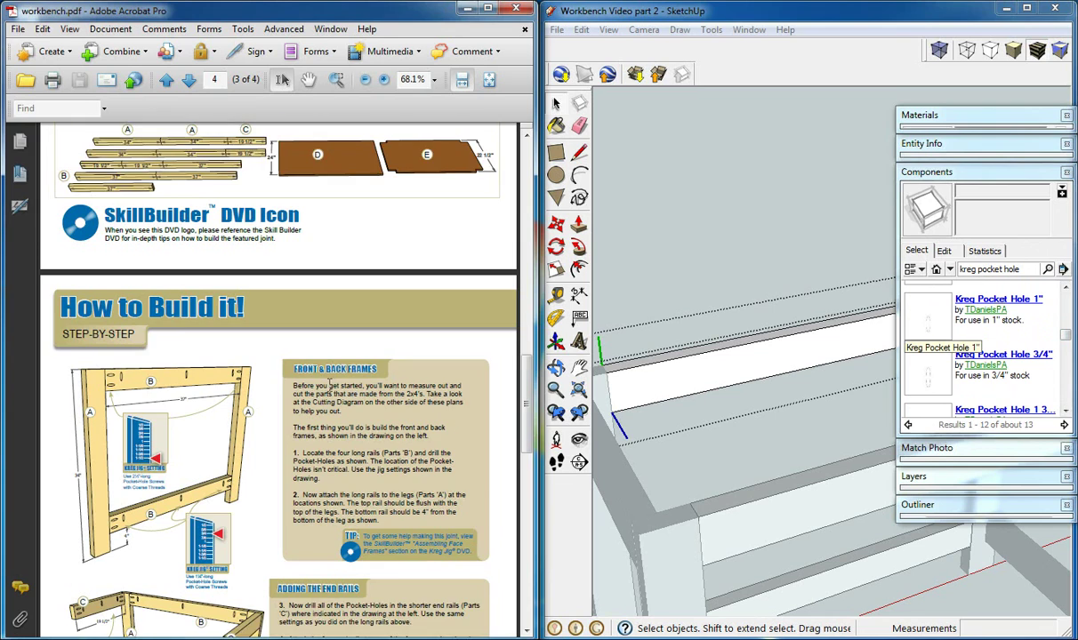
pyautogui.scroll(-2, 343, 373)
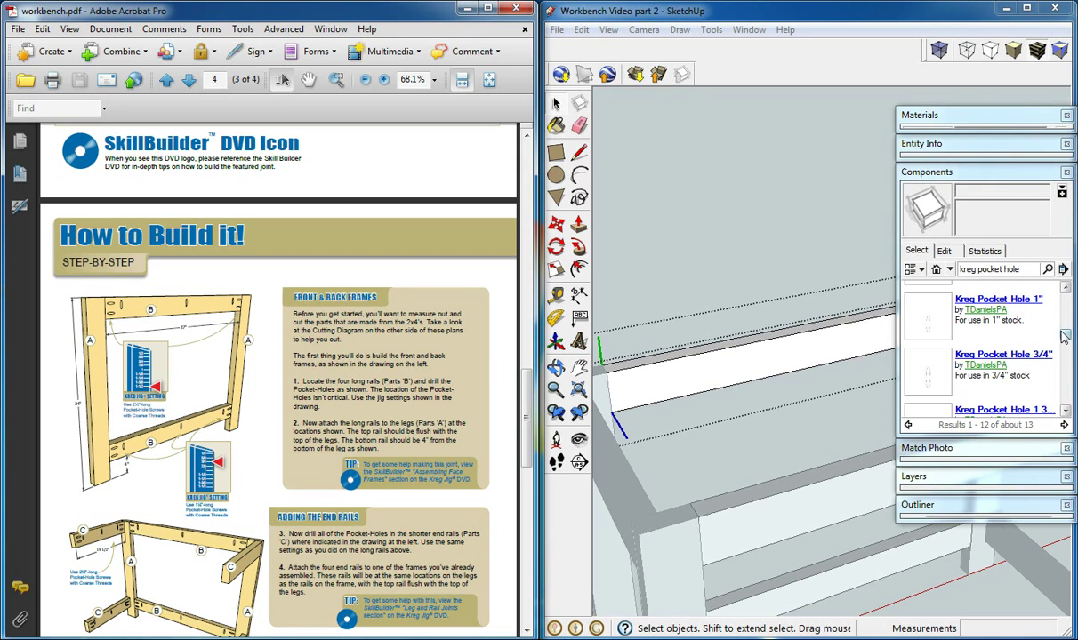
pyautogui.moveTo(1066, 335); pyautogui.dragTo(1067, 396)
# - Place a Kreg Pocket Hole 1 1/2" component on the top rail face
pyautogui.click(935, 371)
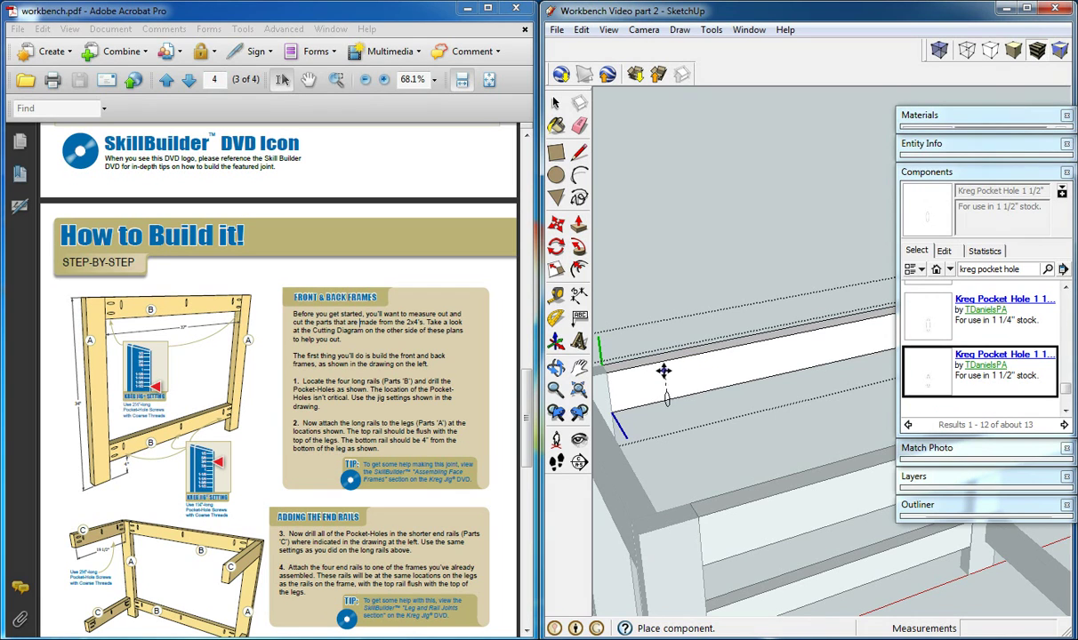
pyautogui.click(662, 366)
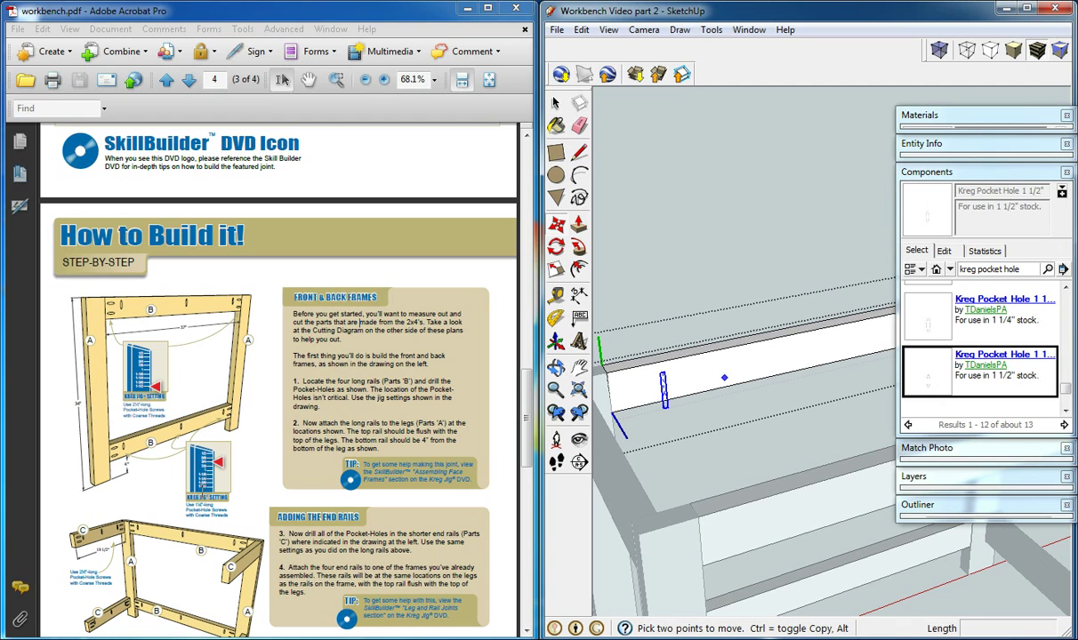
pyautogui.click(262, 460)
pyautogui.scroll(-2, 270, 475)
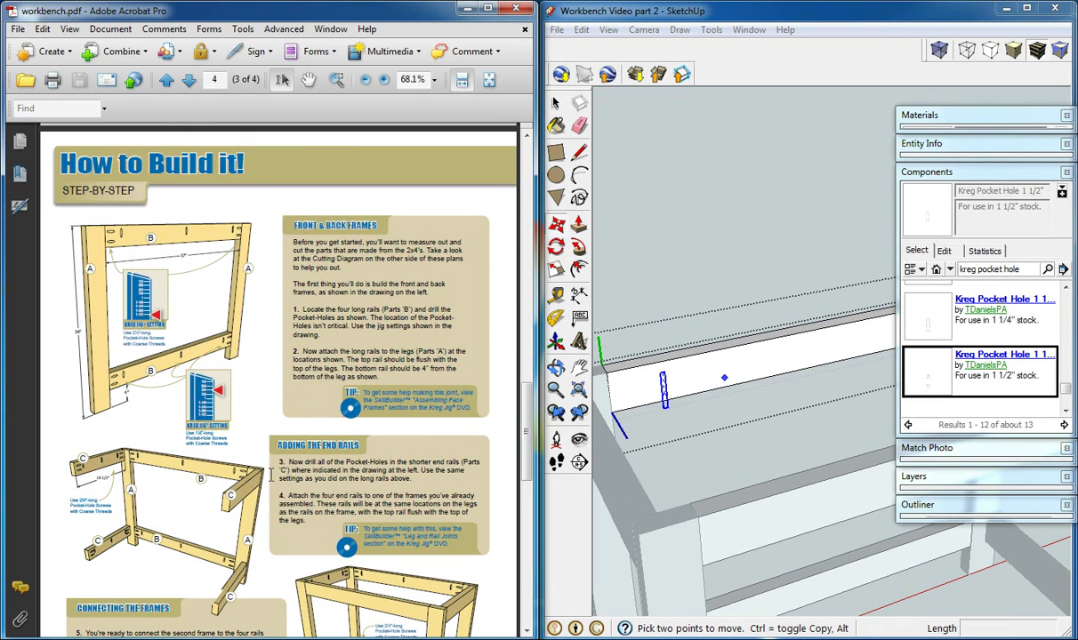
pyautogui.scroll(-2, 270, 476)
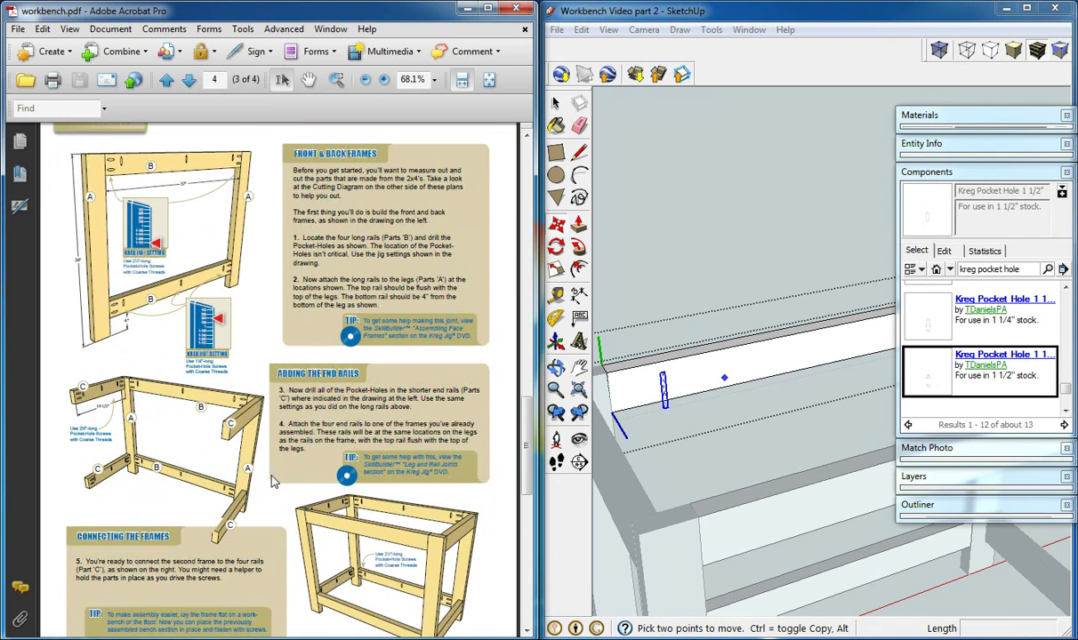
pyautogui.scroll(1, 274, 481)
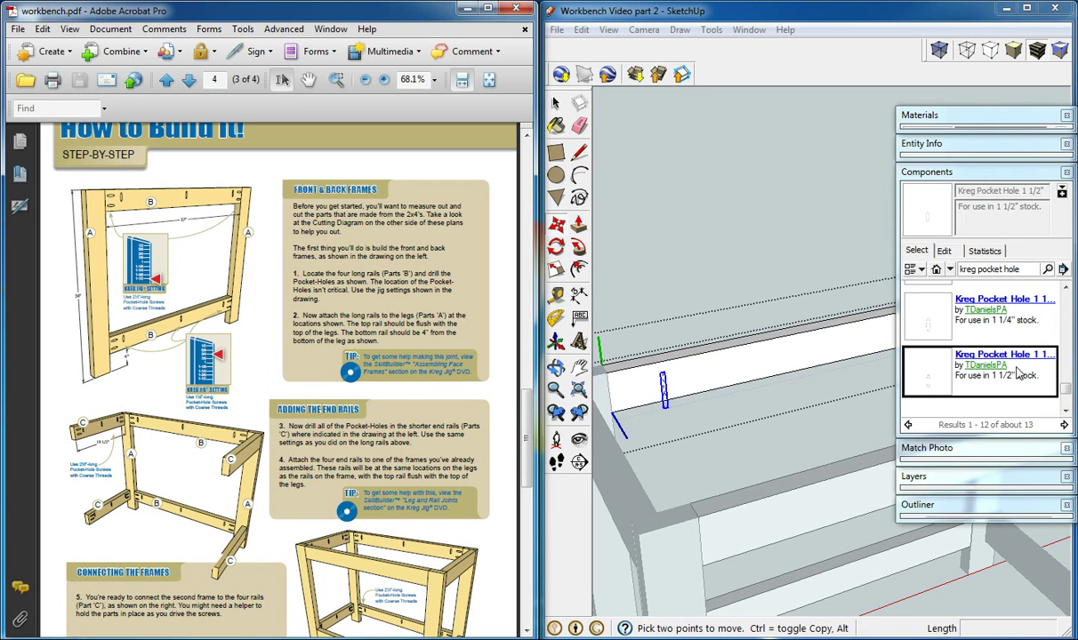
pyautogui.moveTo(1065, 389); pyautogui.dragTo(1066, 344)
# - Place a Kreg Pocket Hole 3/4" component on the rail and collapse the Components tray
pyautogui.click(927, 333)
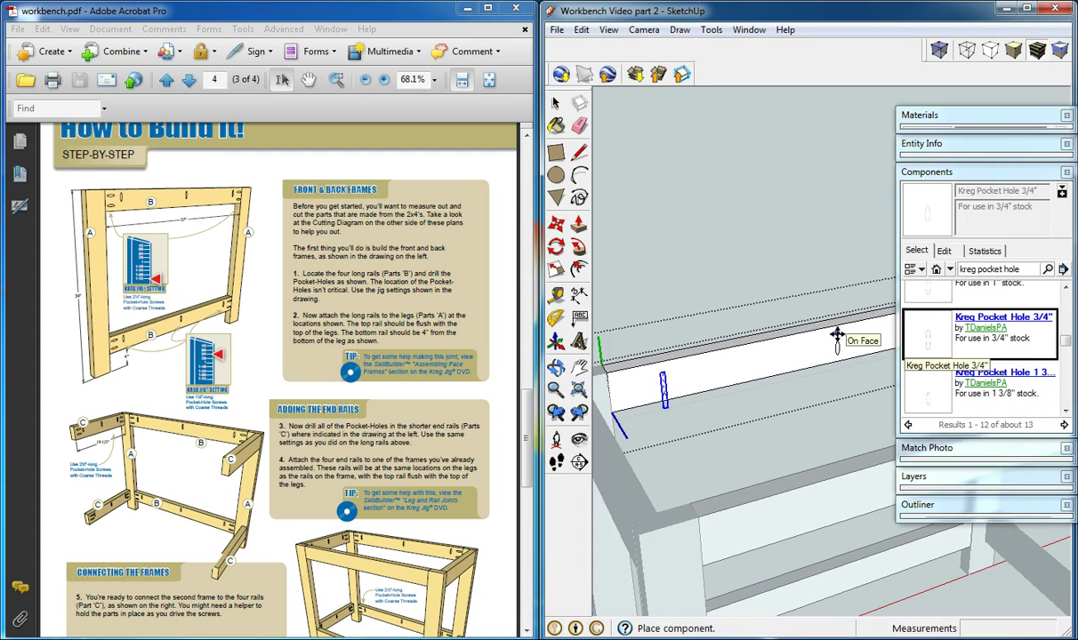
pyautogui.moveTo(842, 337); pyautogui.dragTo(809, 341, button='middle')
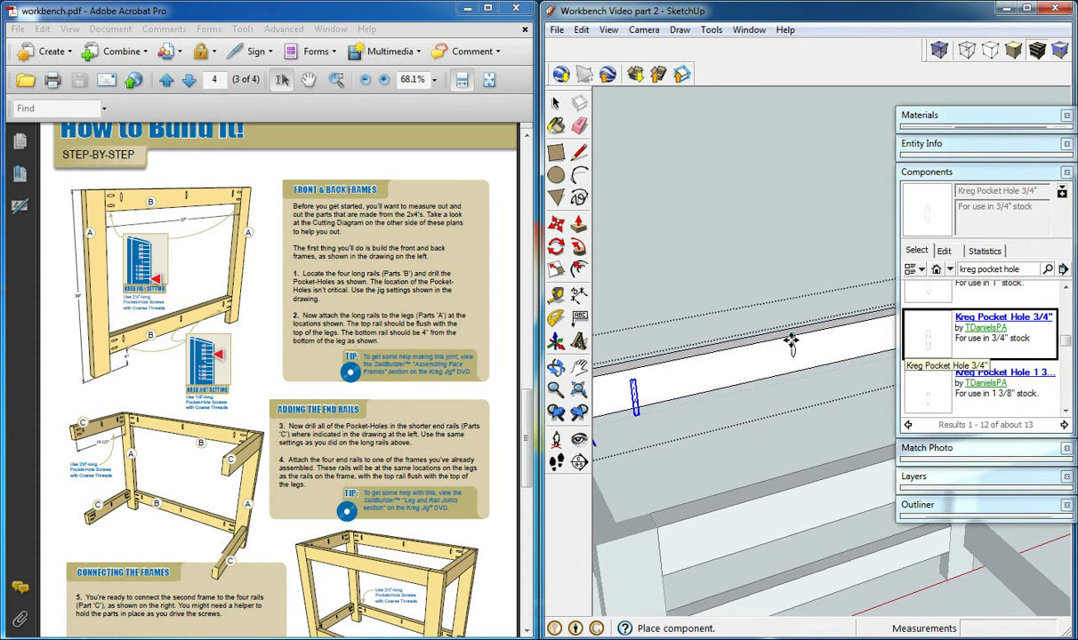
pyautogui.click(794, 341)
pyautogui.scroll(-3, 800, 373)
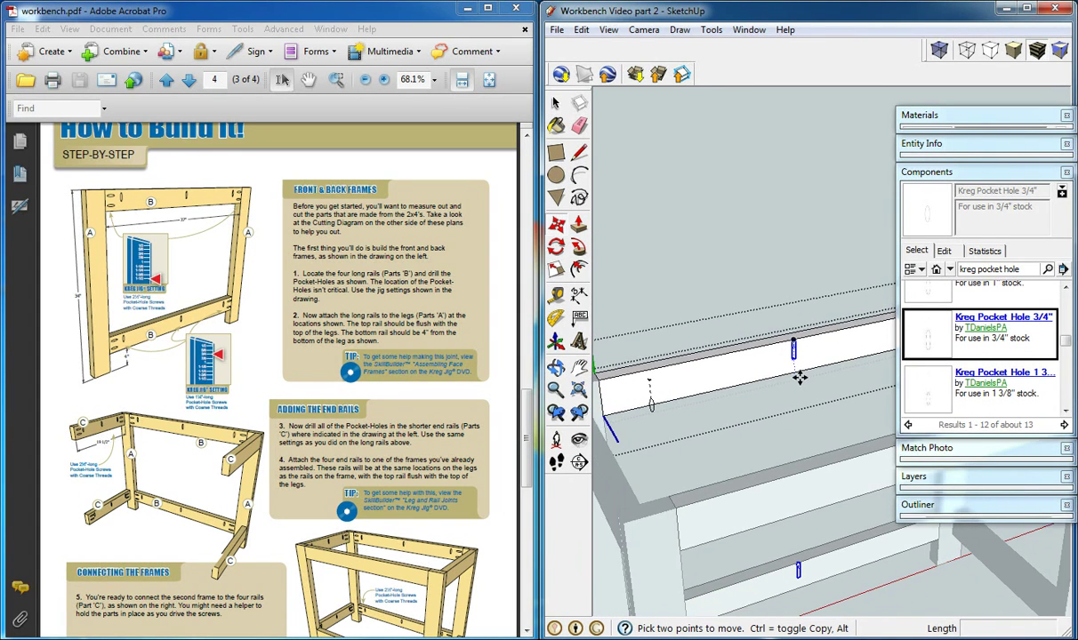
pyautogui.moveTo(798, 376); pyautogui.dragTo(813, 344, button='middle')
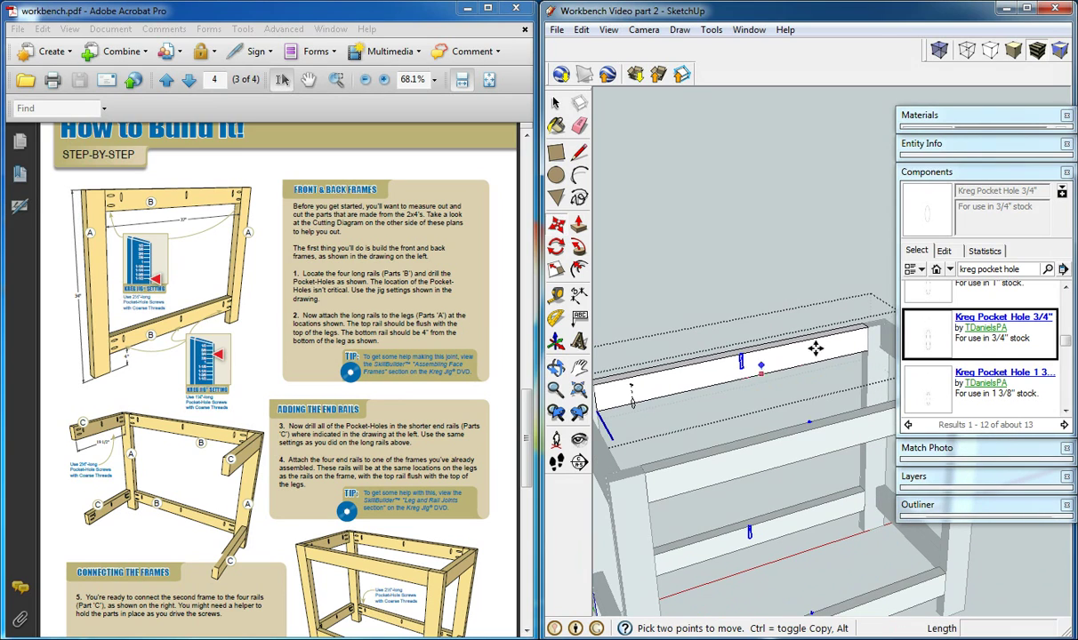
pyautogui.click(931, 167)
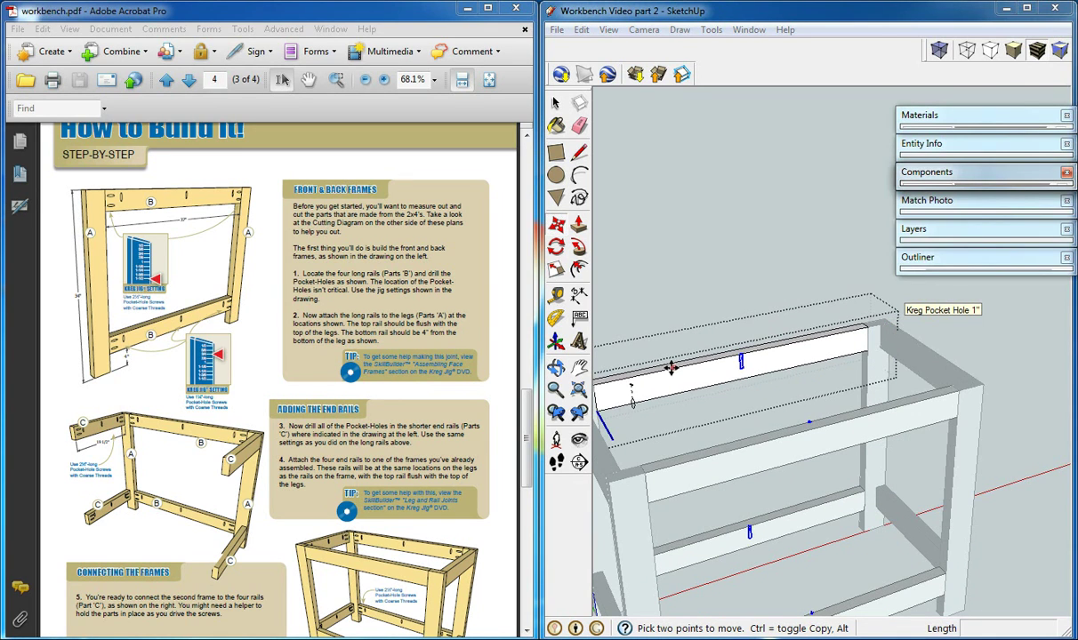
pyautogui.press('space')
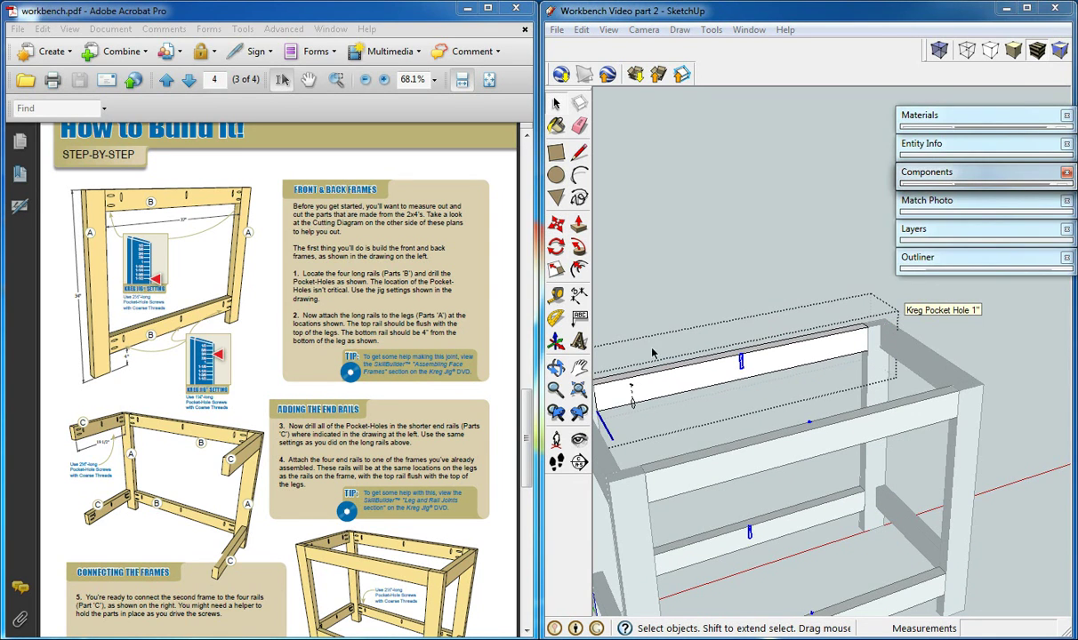
# - Rotate the pocket hole 90° and move it to the near end of the rail
pyautogui.click(555, 246)
pyautogui.scroll(2, 643, 394)
pyautogui.scroll(1, 644, 394)
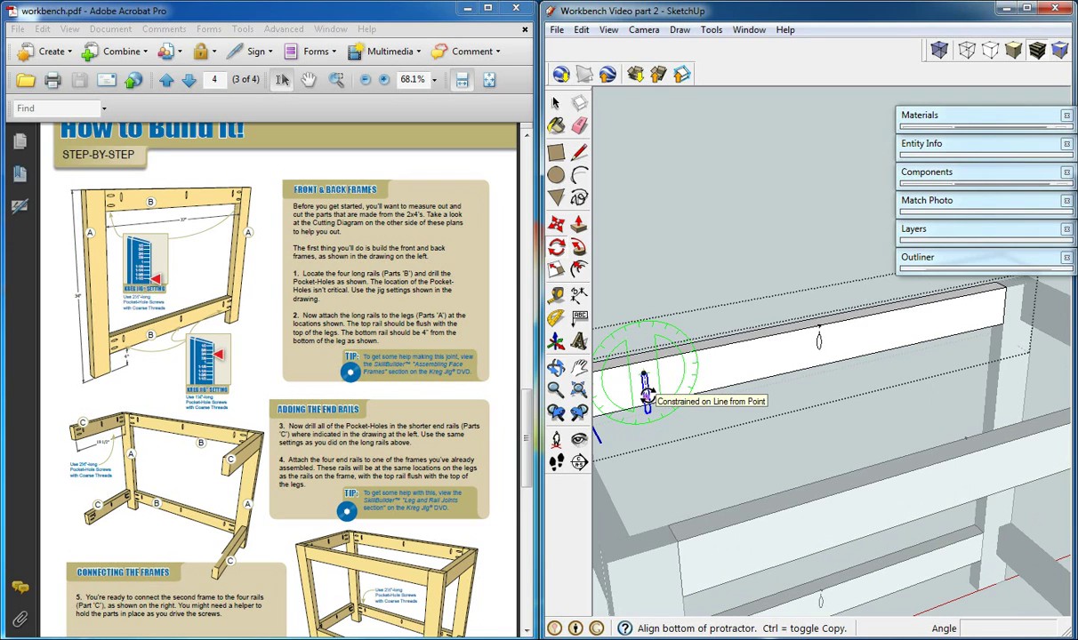
pyautogui.click(654, 377)
pyautogui.click(662, 374)
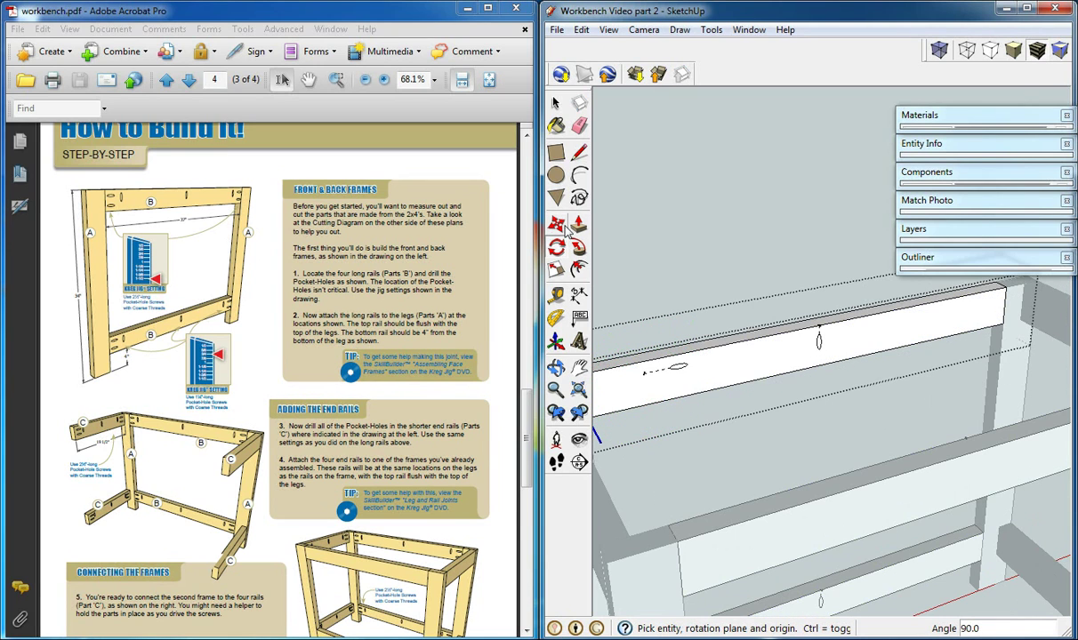
pyautogui.press('m')
pyautogui.moveTo(635, 344); pyautogui.dragTo(717, 345, button='middle')
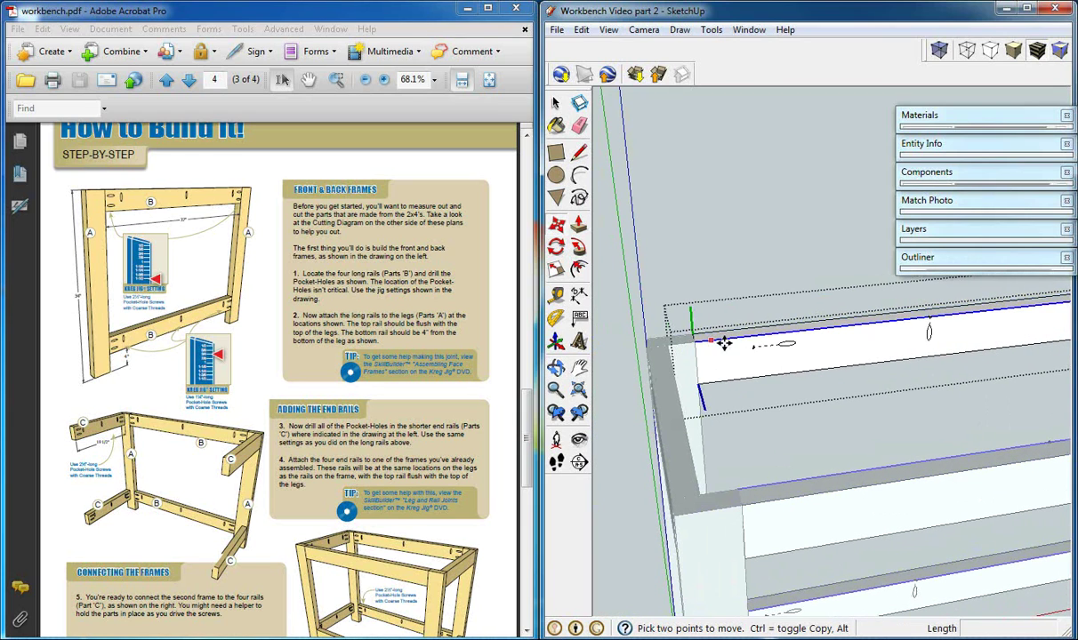
pyautogui.click(751, 348)
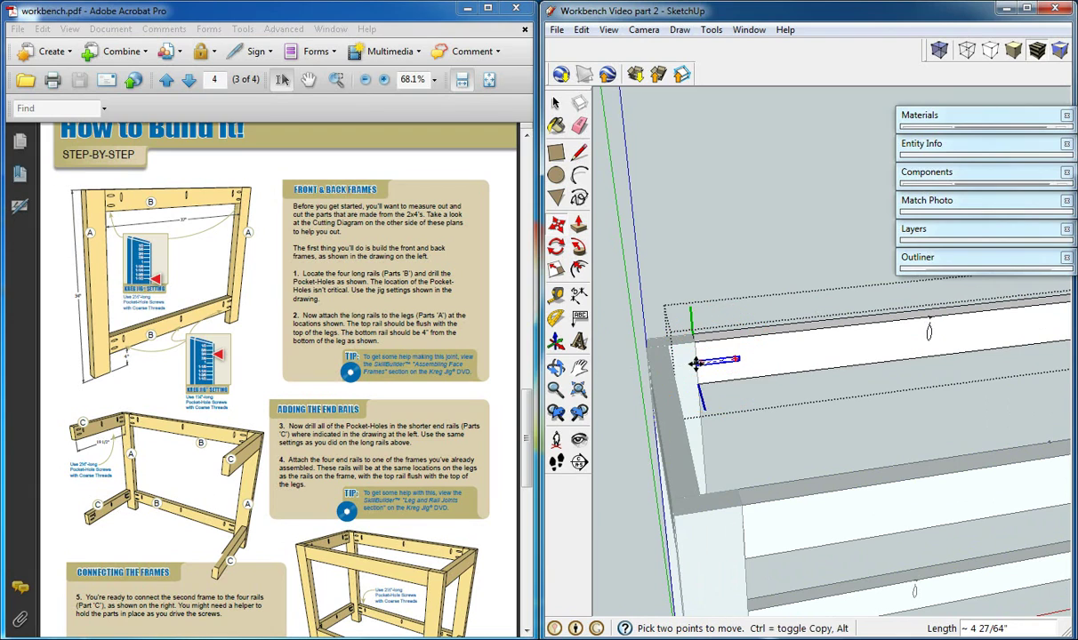
pyautogui.click(694, 363)
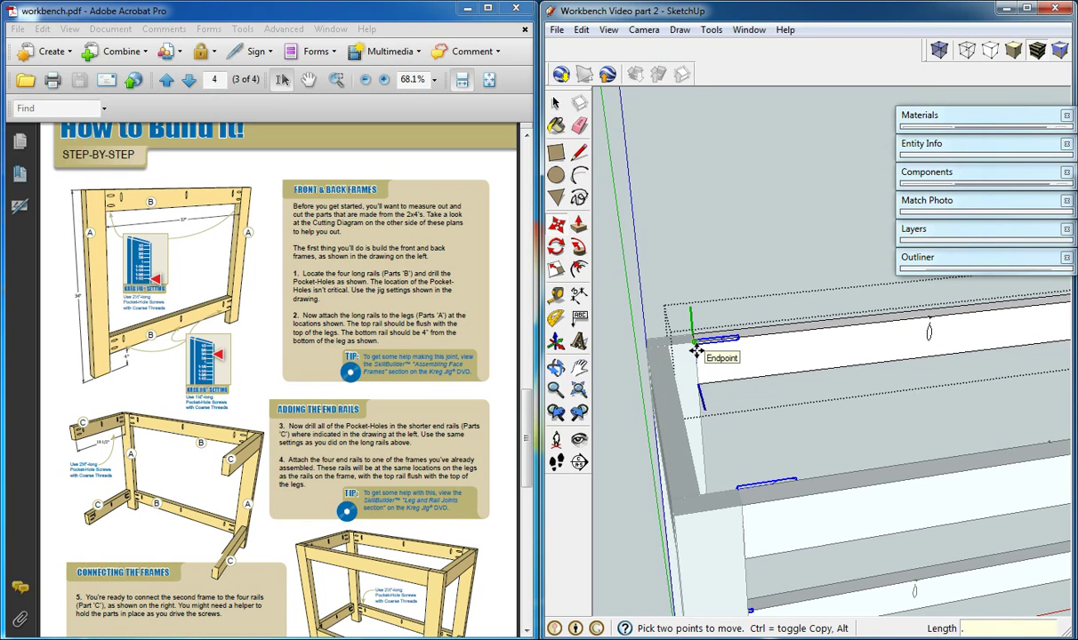
pyautogui.click(695, 348)
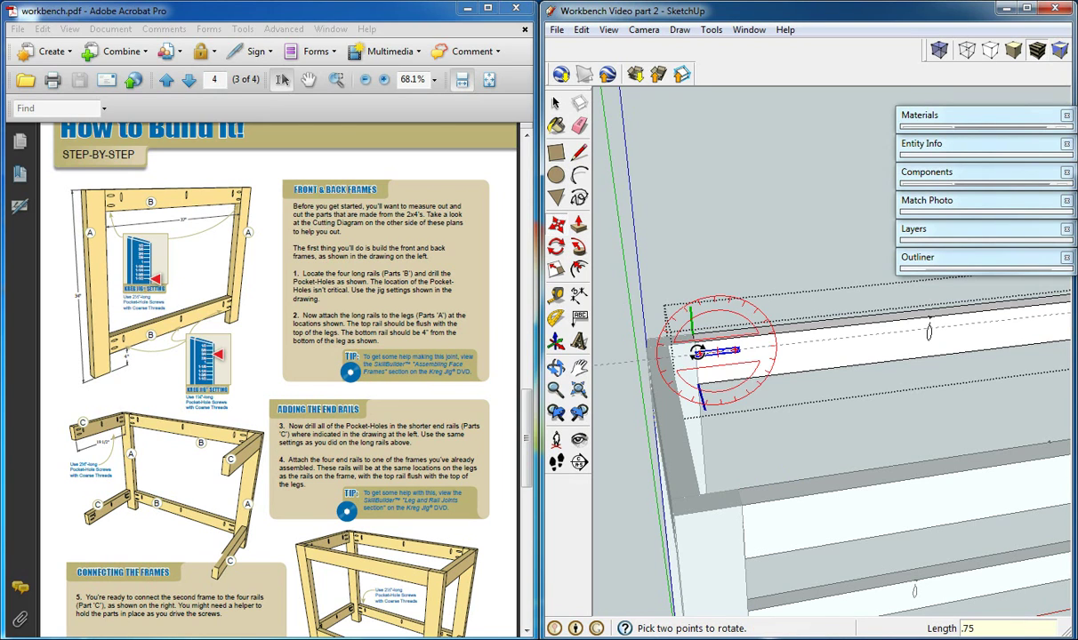
# - Copy the pocket hole 1.5" along the rail edge beside the original
pyautogui.click(694, 354)
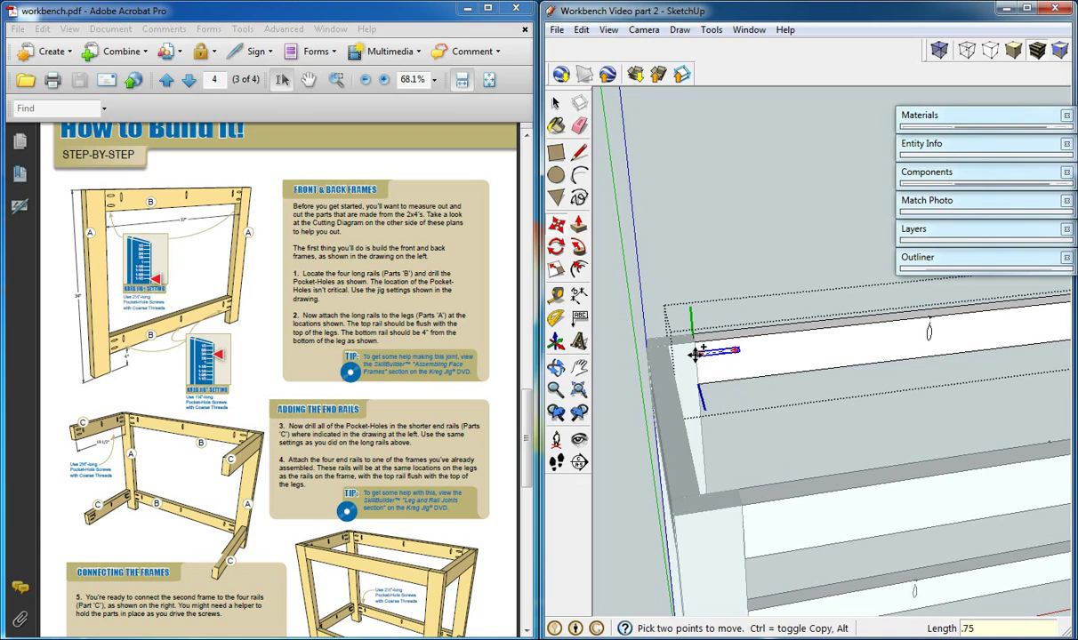
pyautogui.press('ctrl')
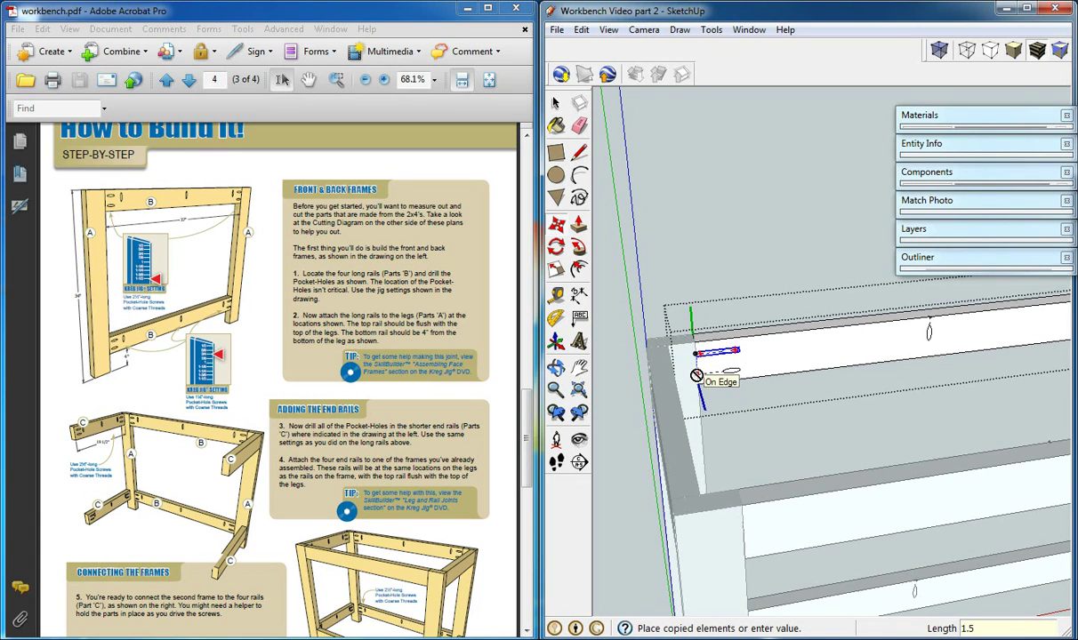
pyautogui.click(696, 376)
pyautogui.press('q')
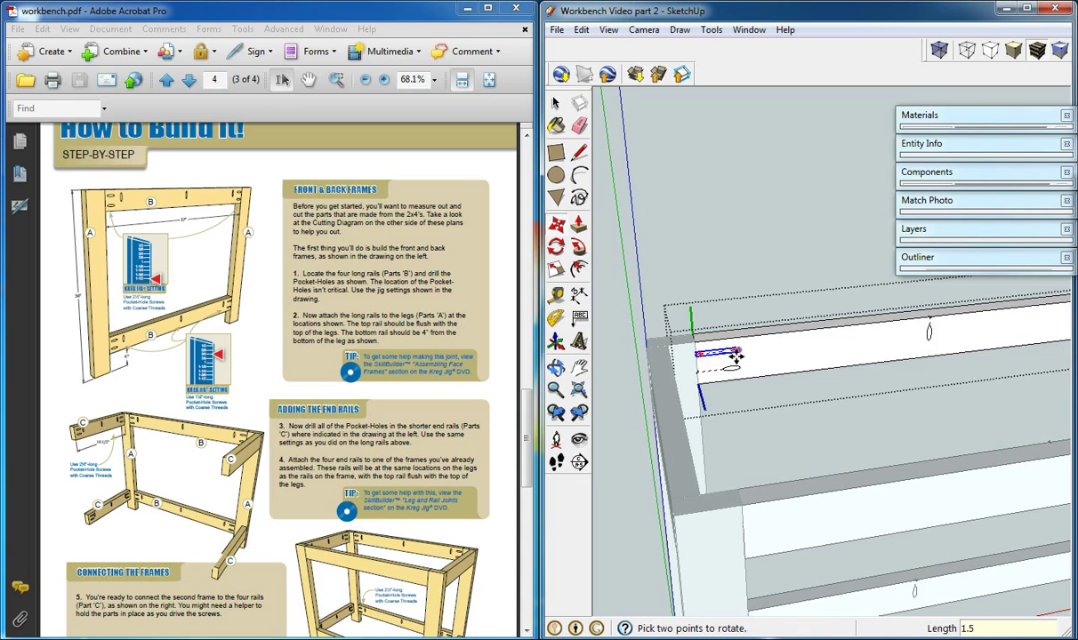
pyautogui.press('m')
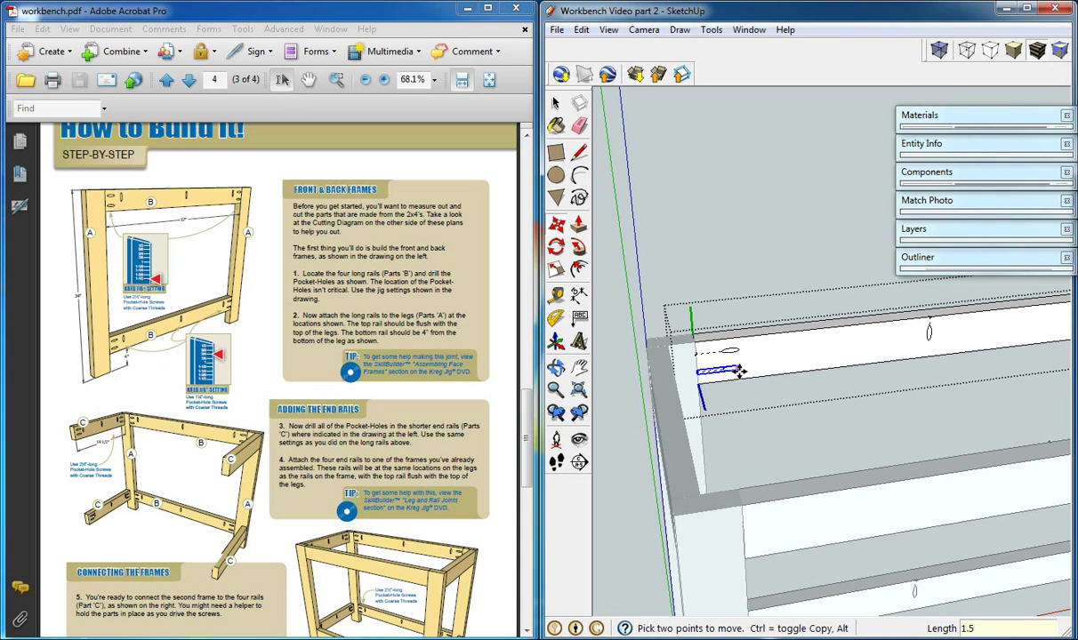
pyautogui.press('q')
pyautogui.press('Escape')
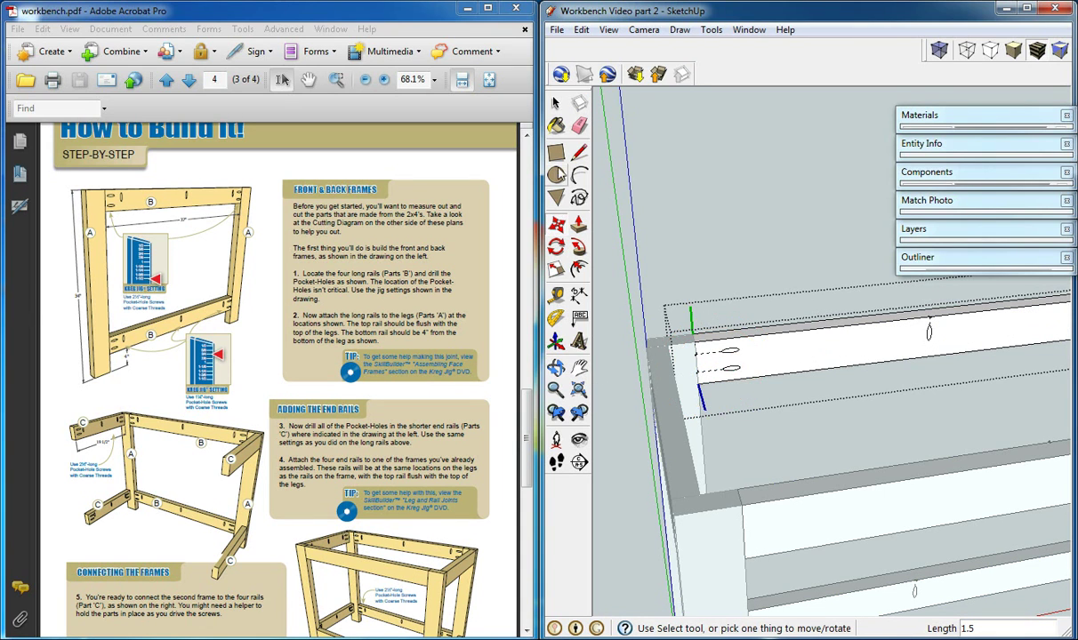
pyautogui.press('space')
# - Select both pocket holes and pick up the pair with Move to copy it
pyautogui.click(738, 372)
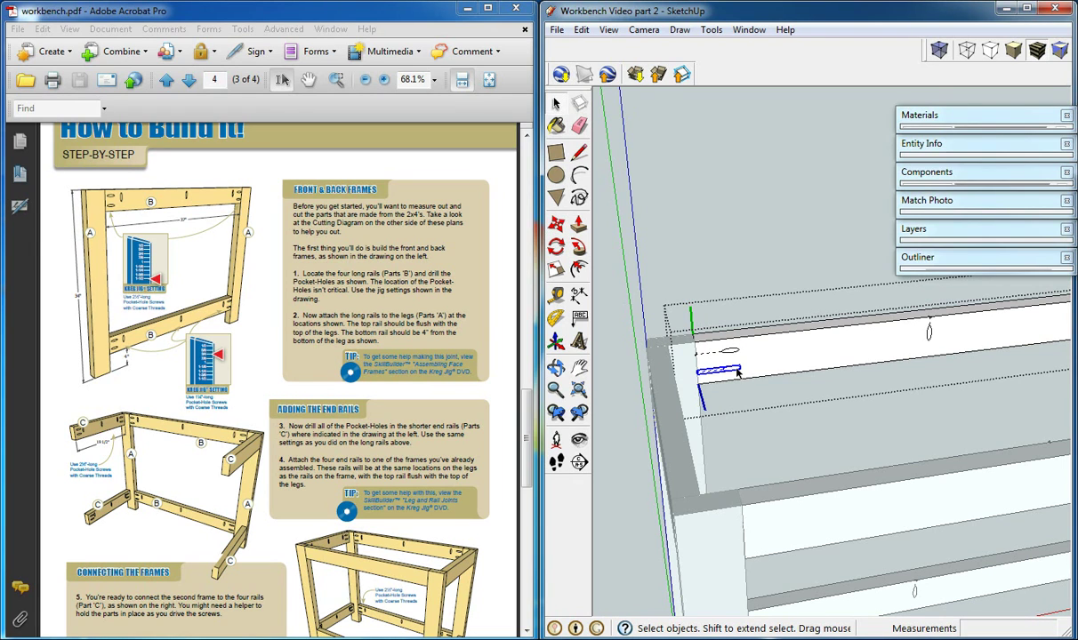
pyautogui.click(727, 355)
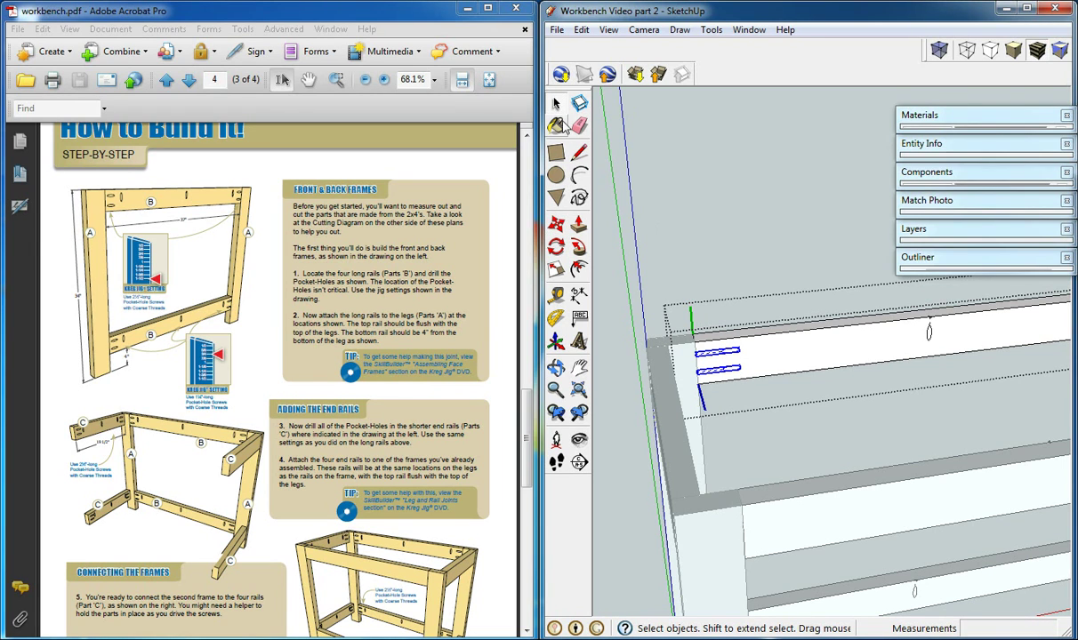
pyautogui.click(556, 225)
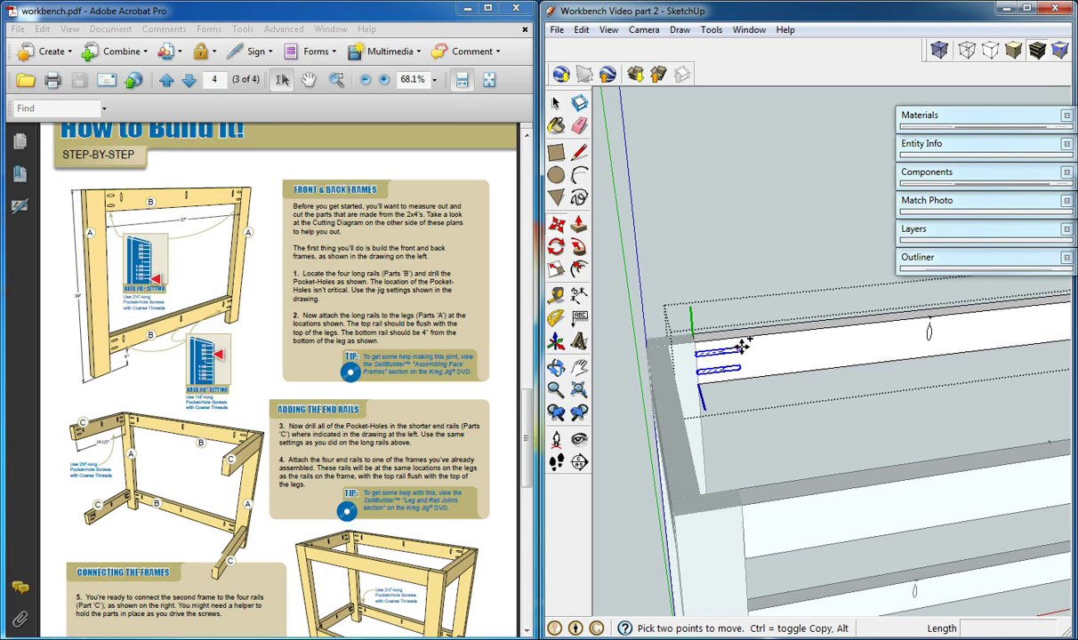
pyautogui.click(695, 353)
pyautogui.moveTo(785, 345); pyautogui.dragTo(698, 337, button='middle')
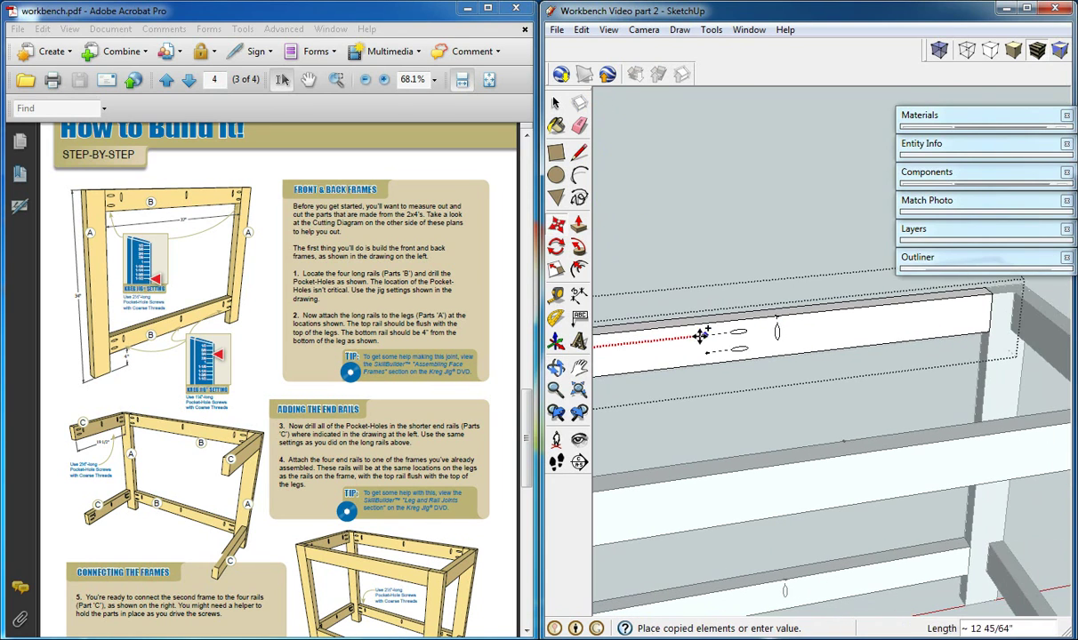
# - Copy the pocket-hole pair to the rail's far end, mirror it with a -1 scale, and shift it into place
pyautogui.click(921, 321)
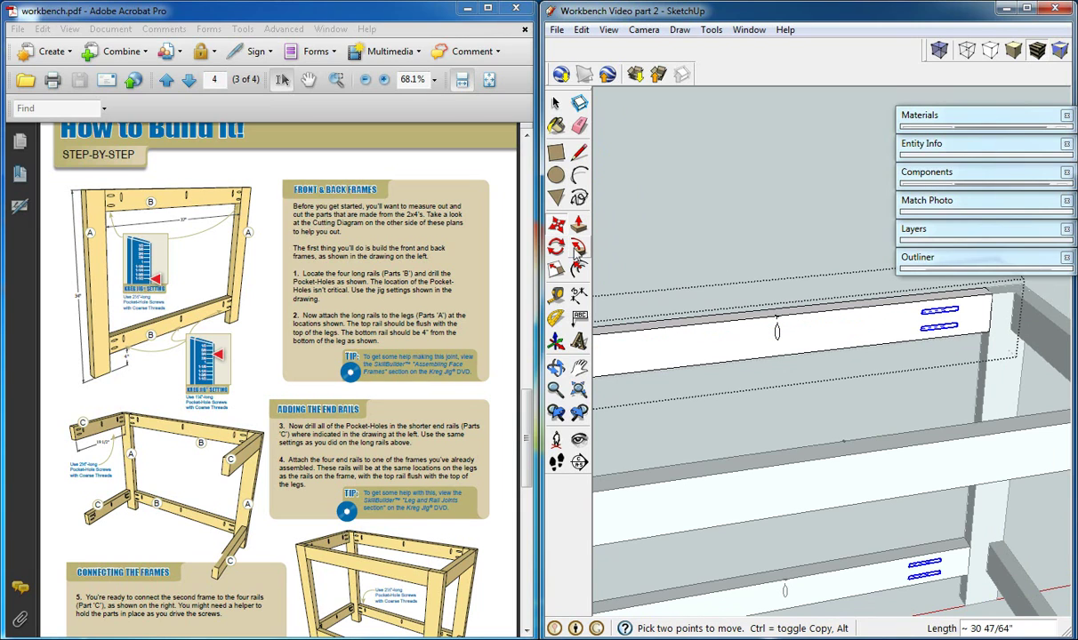
pyautogui.click(555, 268)
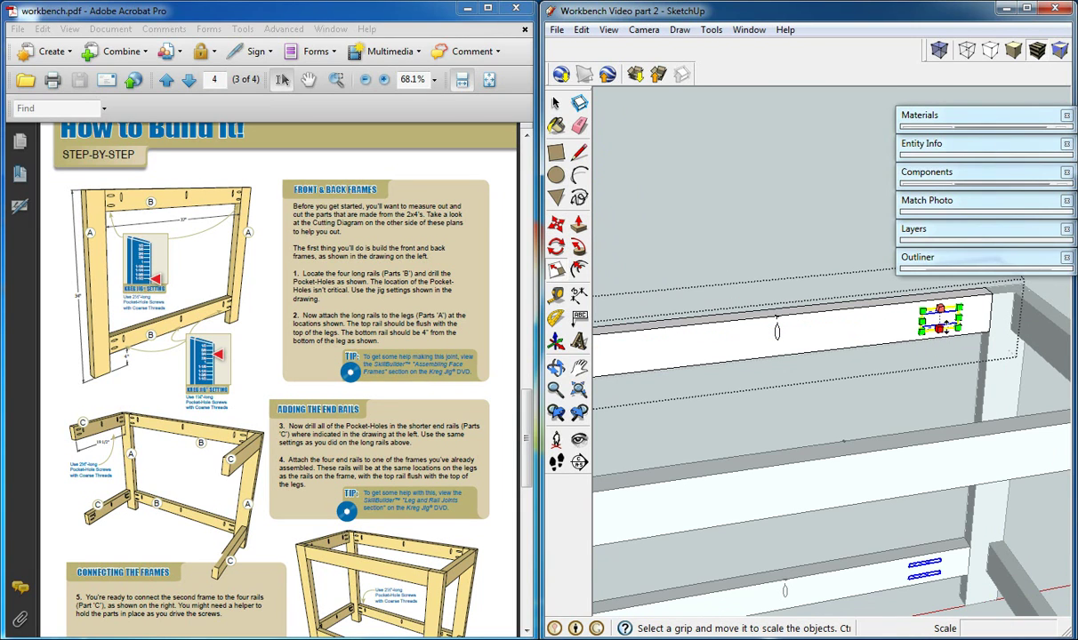
pyautogui.moveTo(957, 316); pyautogui.dragTo(892, 324)
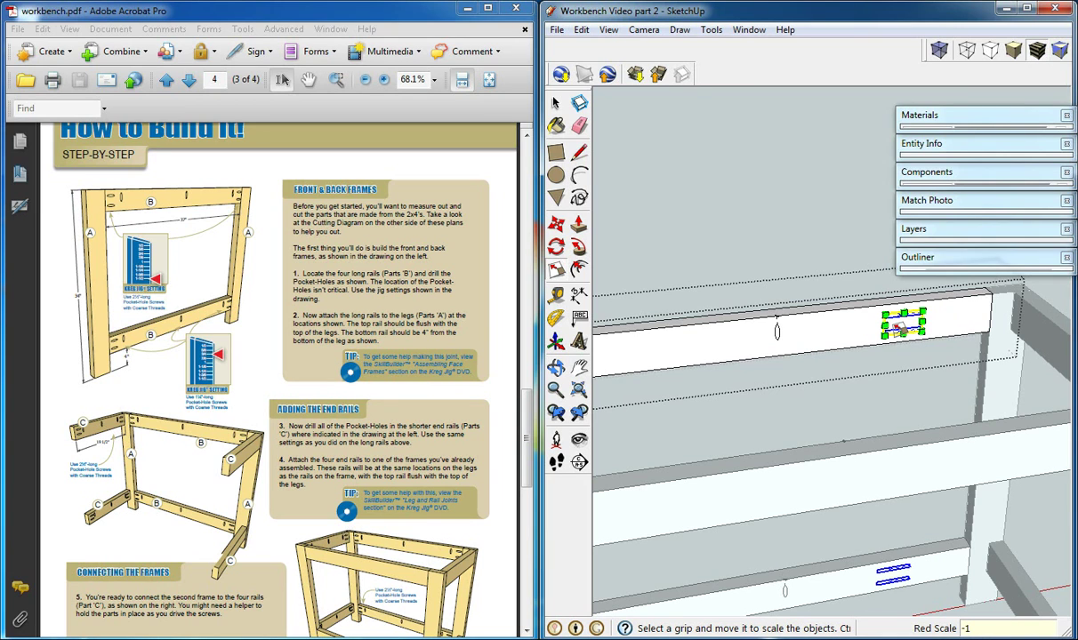
pyautogui.click(556, 223)
pyautogui.moveTo(927, 310); pyautogui.dragTo(991, 306)
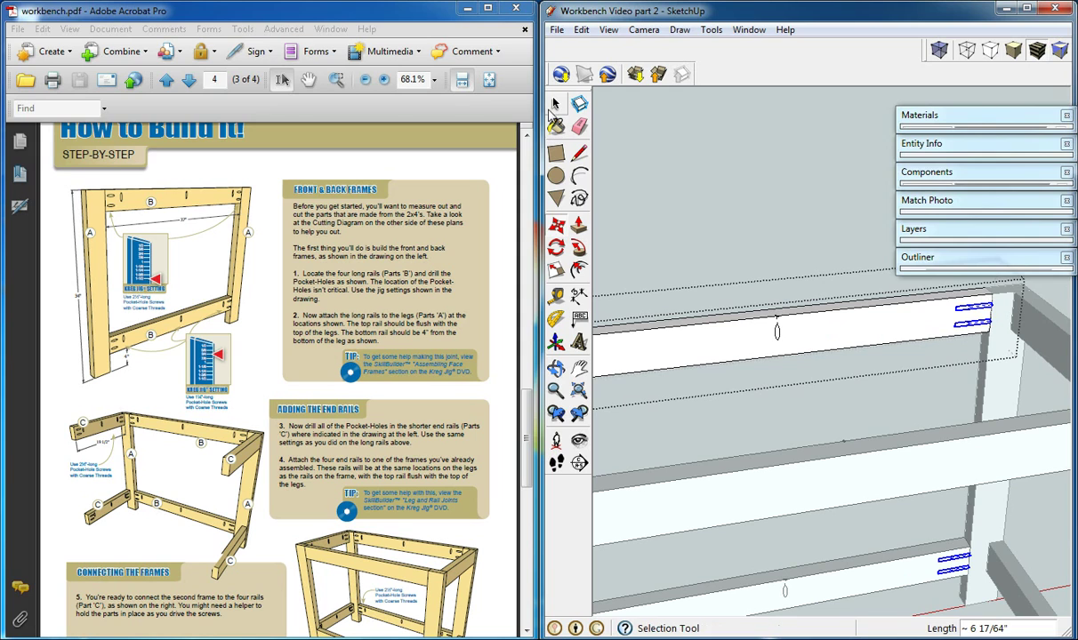
pyautogui.click(555, 105)
pyautogui.click(555, 225)
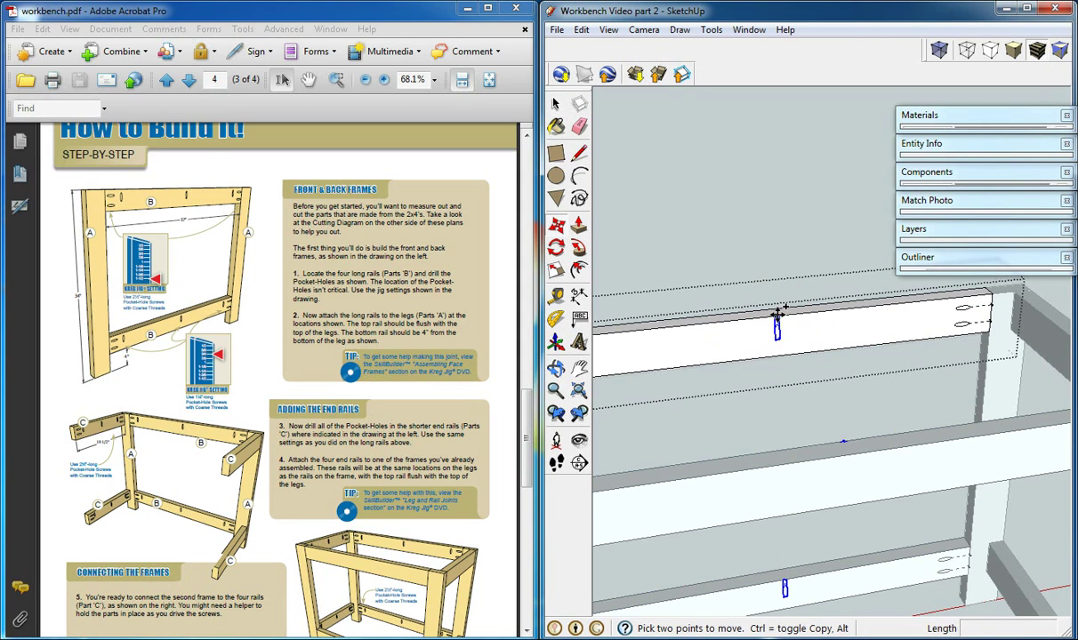
# - Copy the centre pocket hole 15" along the top rail, then repeat the copy further along
pyautogui.press('ctrl')
pyautogui.click(779, 311)
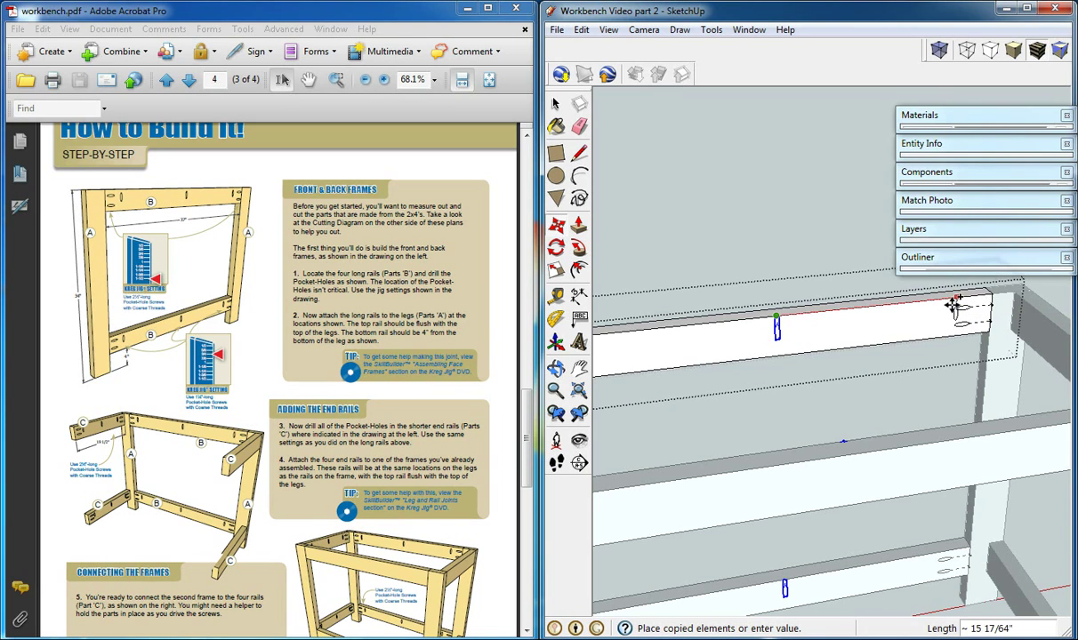
pyautogui.write('15')
pyautogui.press('Return')
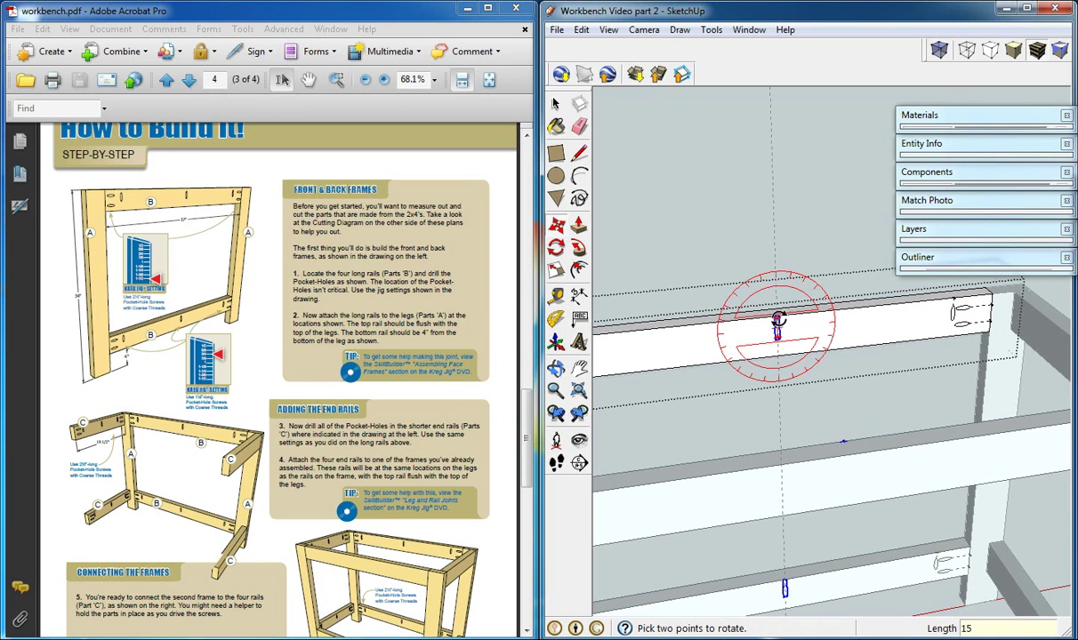
pyautogui.press('ctrl')
pyautogui.click(776, 318)
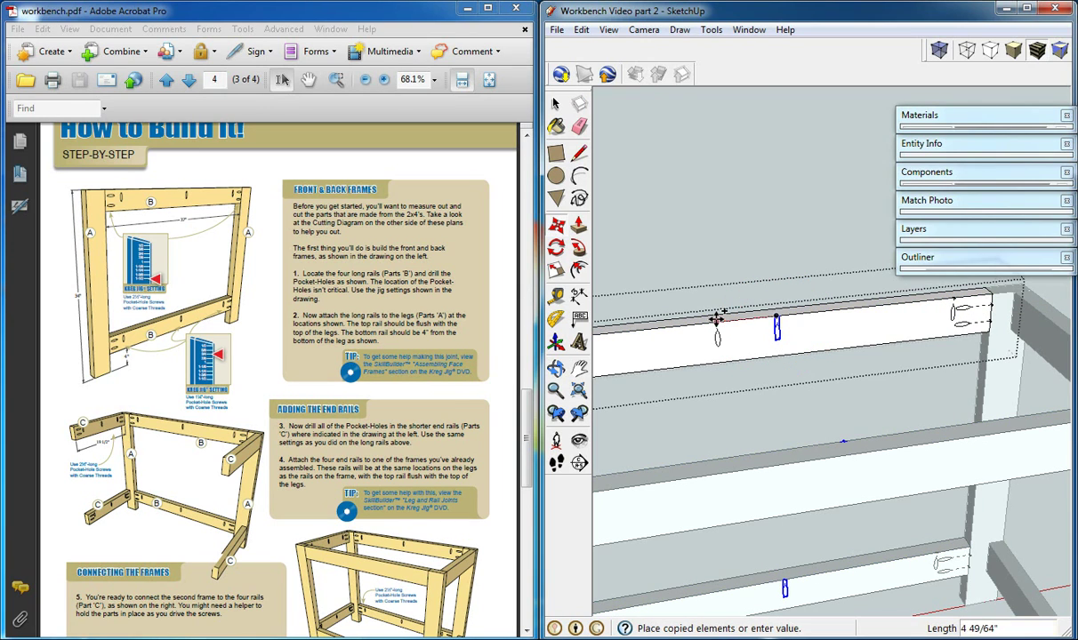
pyautogui.write('15')
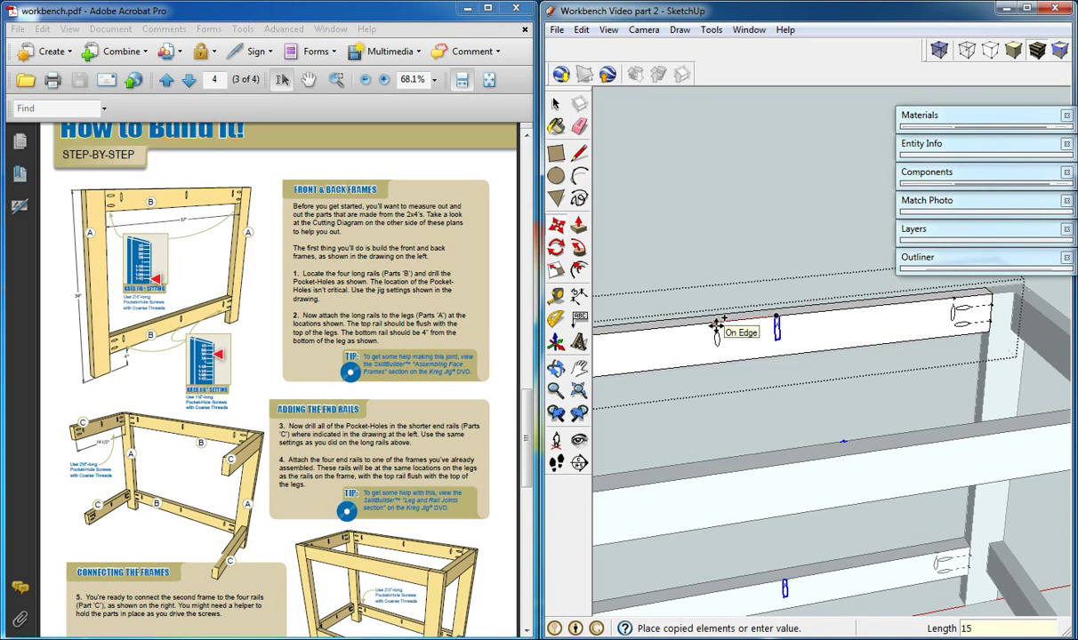
pyautogui.press('Return')
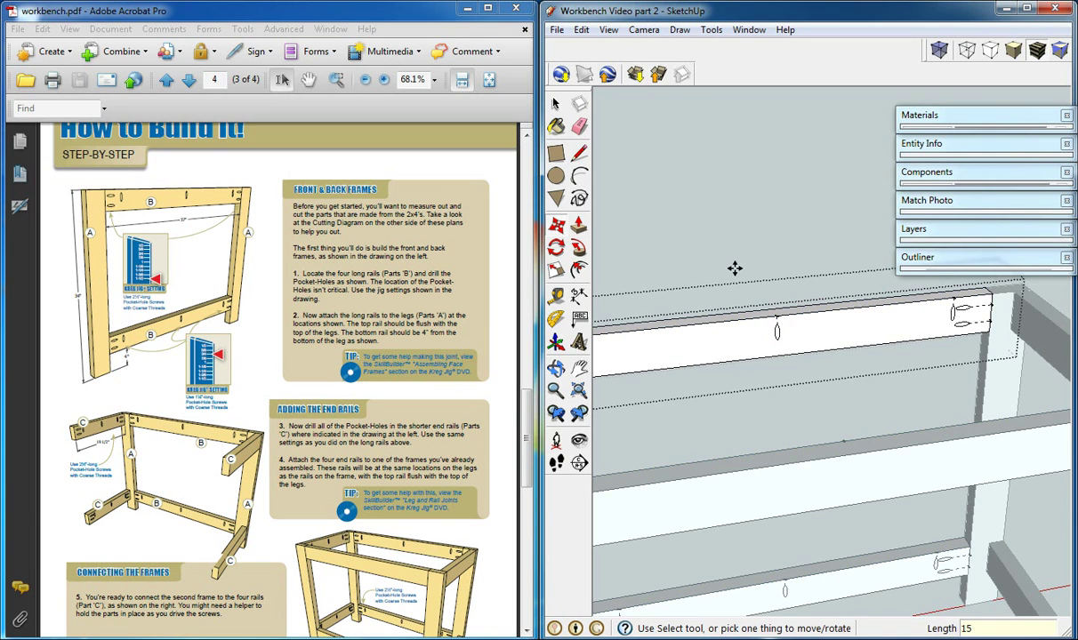
pyautogui.press('space')
# - Orbit around the workbench frame, select the top end rail, and zoom in on it
pyautogui.scroll(-3, 726, 268)
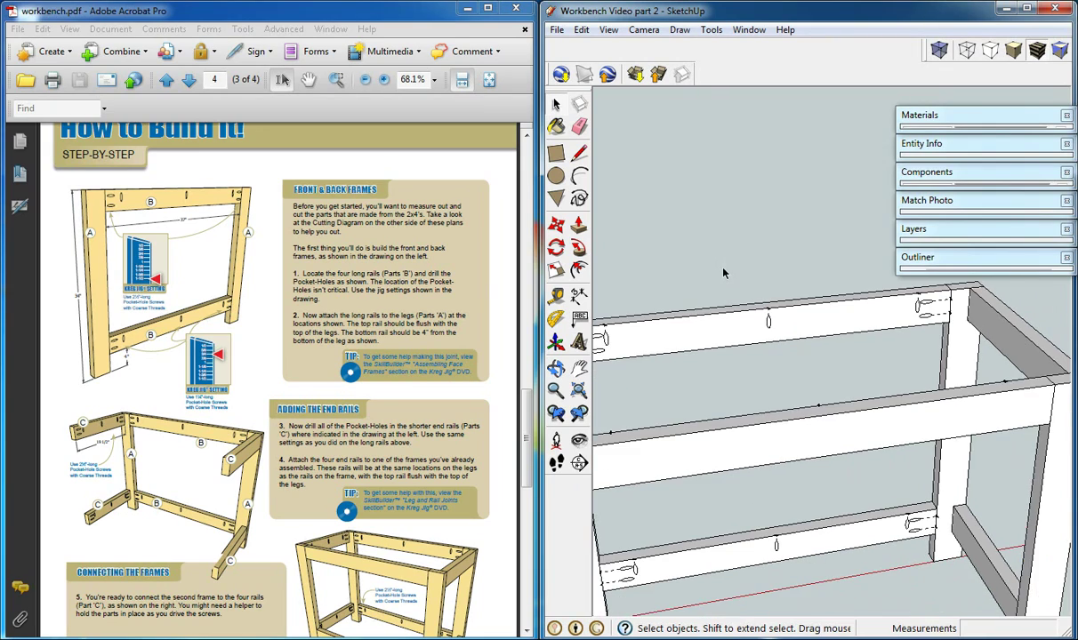
pyautogui.moveTo(720, 281)
pyautogui.mouseDown(button='middle')
pyautogui.moveTo(808, 276)
pyautogui.moveTo(777, 296)
pyautogui.moveTo(536, 286)
pyautogui.moveTo(526, 348)
pyautogui.moveTo(494, 401)
pyautogui.moveTo(814, 280)
pyautogui.moveTo(612, 302)
pyautogui.moveTo(871, 216)
pyautogui.moveTo(594, 236)
pyautogui.moveTo(656, 363)
pyautogui.mouseUp(button='middle')
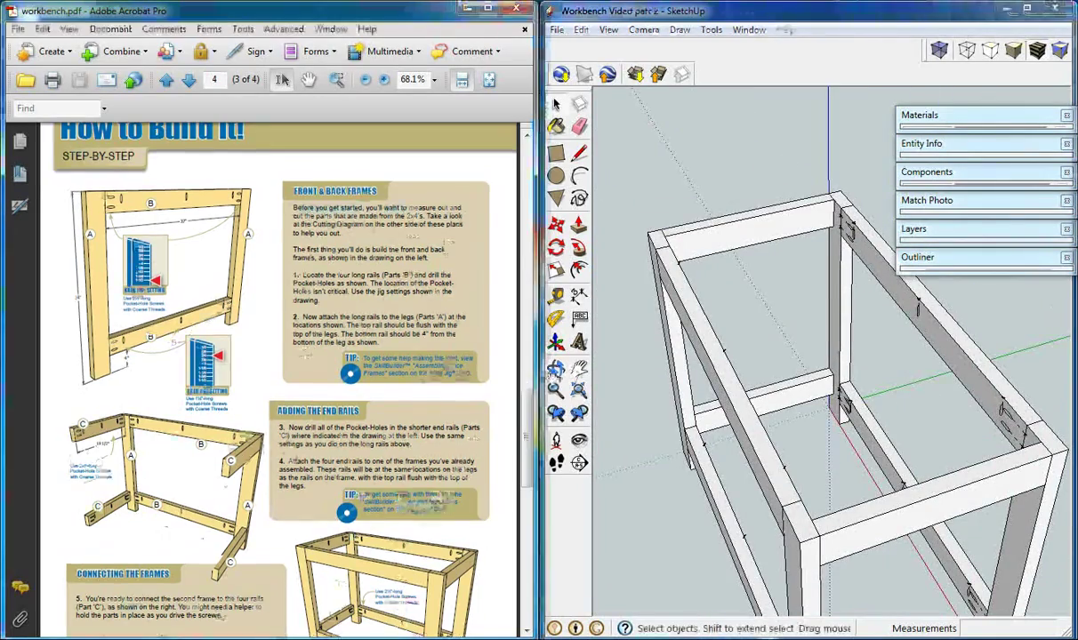
pyautogui.scroll(5, 657, 363)
pyautogui.scroll(2, 537, 353)
pyautogui.moveTo(533, 354); pyautogui.dragTo(530, 455)
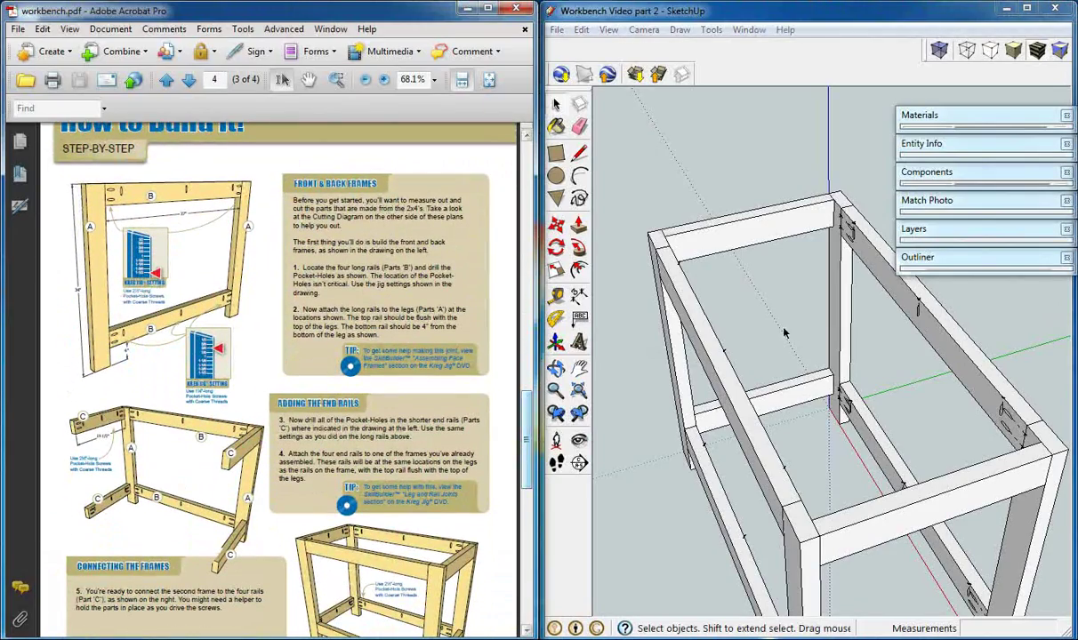
pyautogui.moveTo(756, 305)
pyautogui.mouseDown(button='middle')
pyautogui.moveTo(782, 308)
pyautogui.moveTo(780, 297)
pyautogui.mouseUp(button='middle')
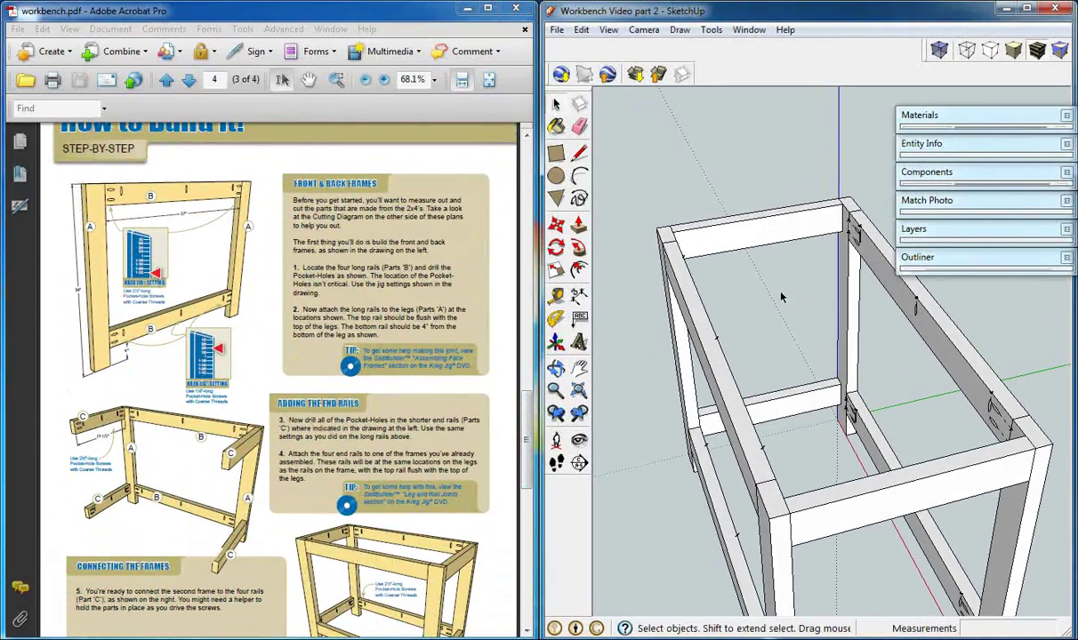
pyautogui.click(762, 237)
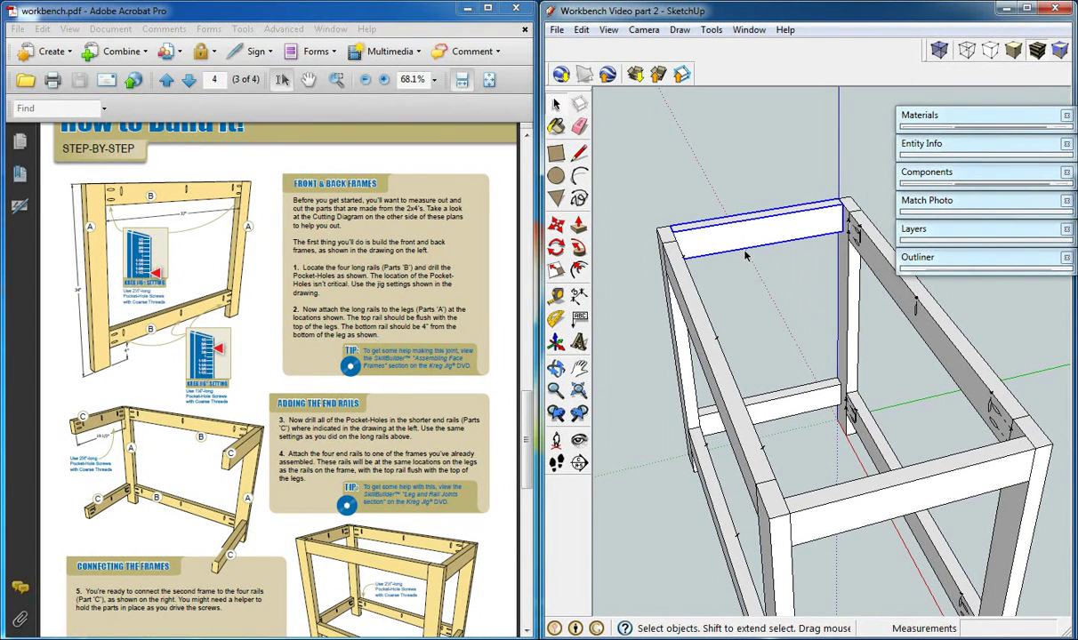
pyautogui.scroll(3, 762, 221)
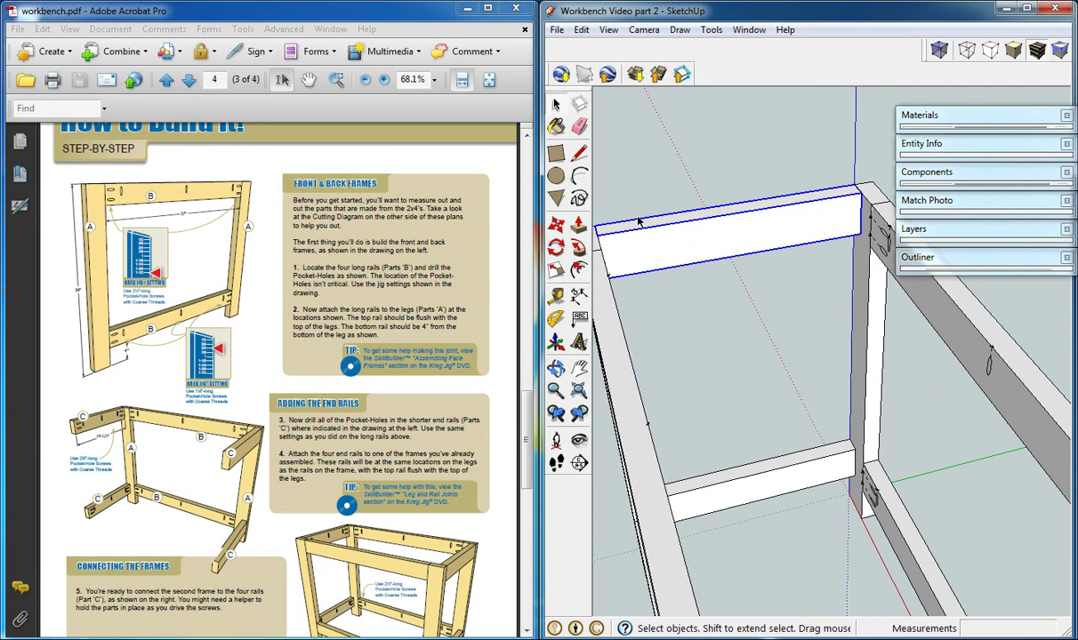
# - From the model's in-use components, place a Kreg Pocket Hole 1 1/2" on the top end rail
pyautogui.moveTo(690, 246)
pyautogui.mouseDown(button='middle')
pyautogui.moveTo(671, 298)
pyautogui.moveTo(696, 306)
pyautogui.moveTo(689, 325)
pyautogui.moveTo(703, 322)
pyautogui.mouseUp(button='middle')
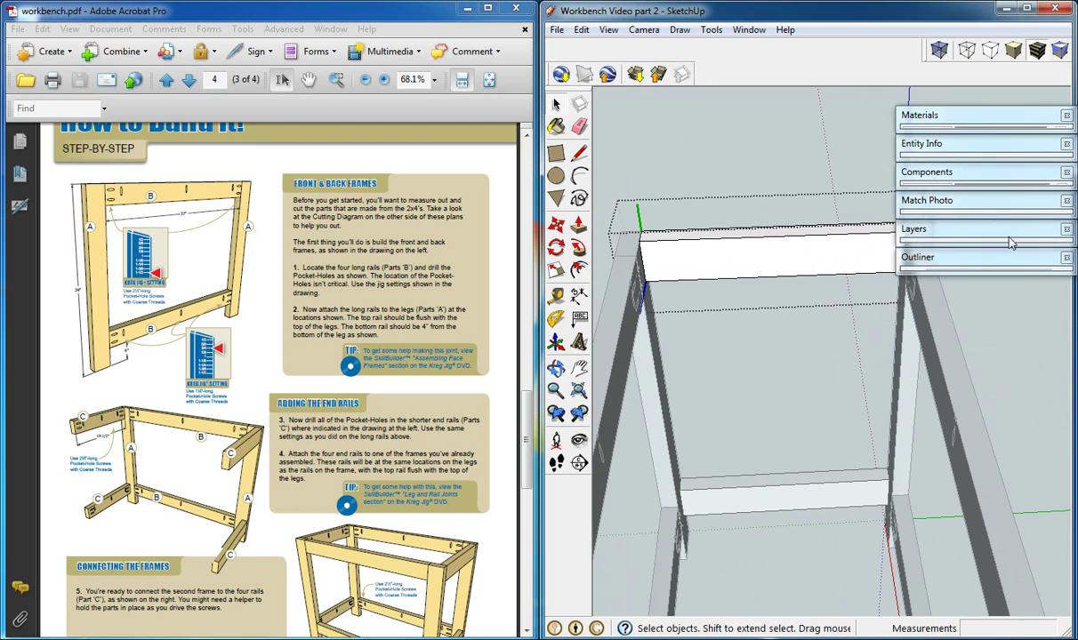
pyautogui.click(949, 182)
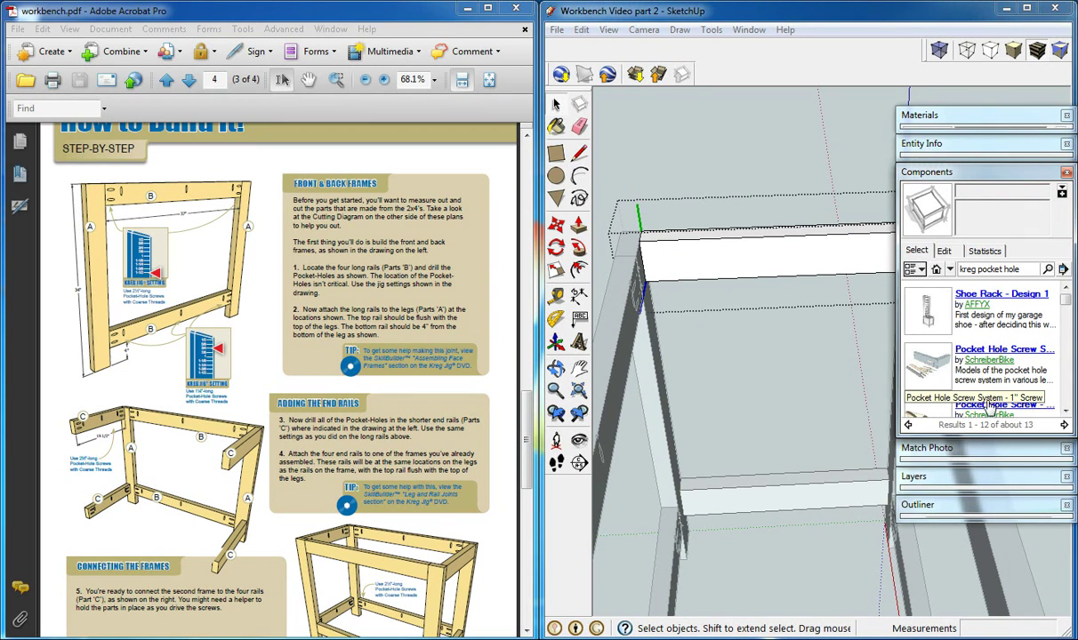
pyautogui.click(949, 271)
pyautogui.click(907, 285)
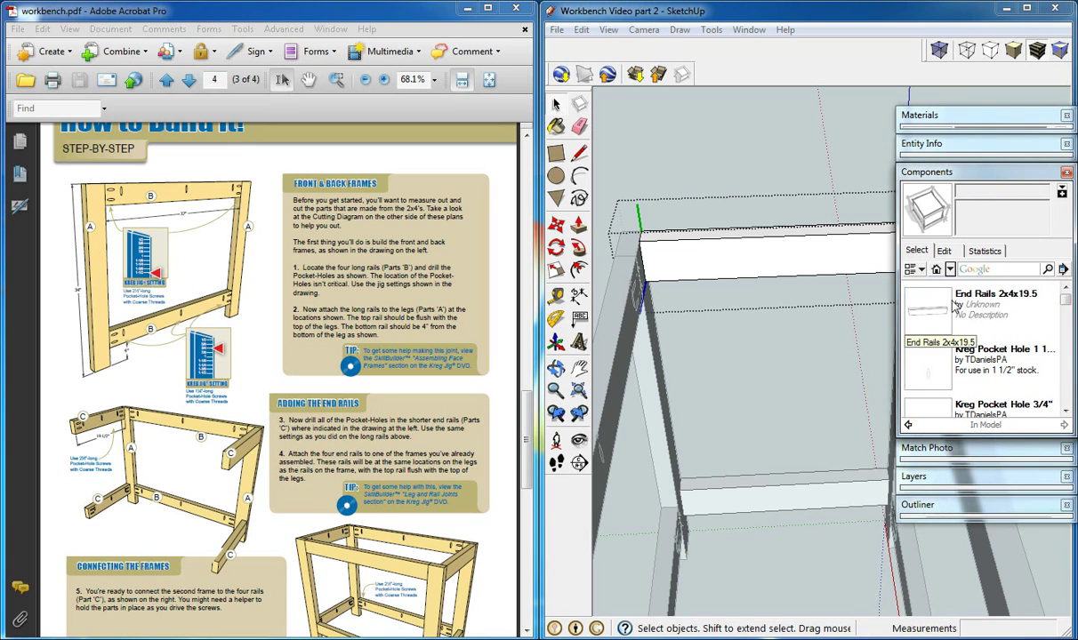
pyautogui.moveTo(1065, 299); pyautogui.dragTo(1070, 313)
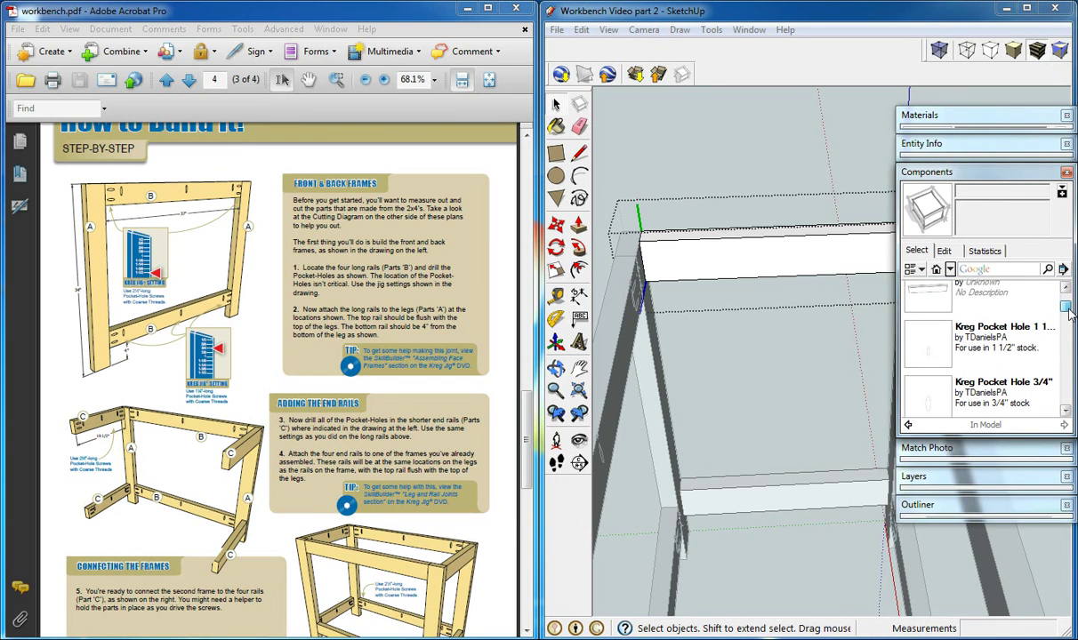
pyautogui.click(916, 336)
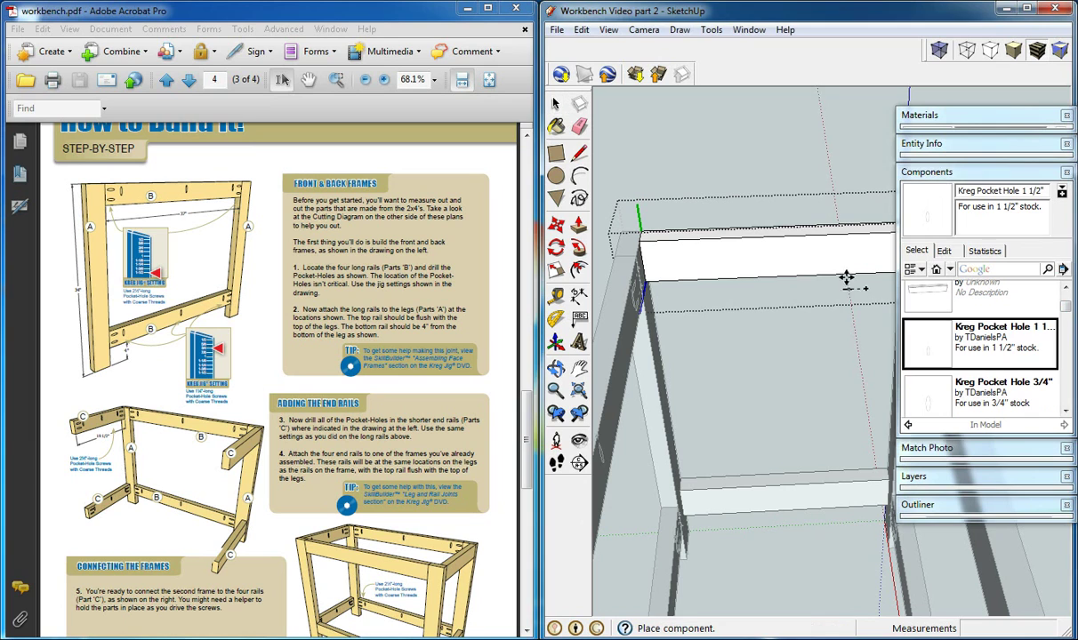
pyautogui.click(680, 253)
# - Place a Kreg Pocket Hole 3/4" on the top end rail and clear the selection
pyautogui.click(1003, 391)
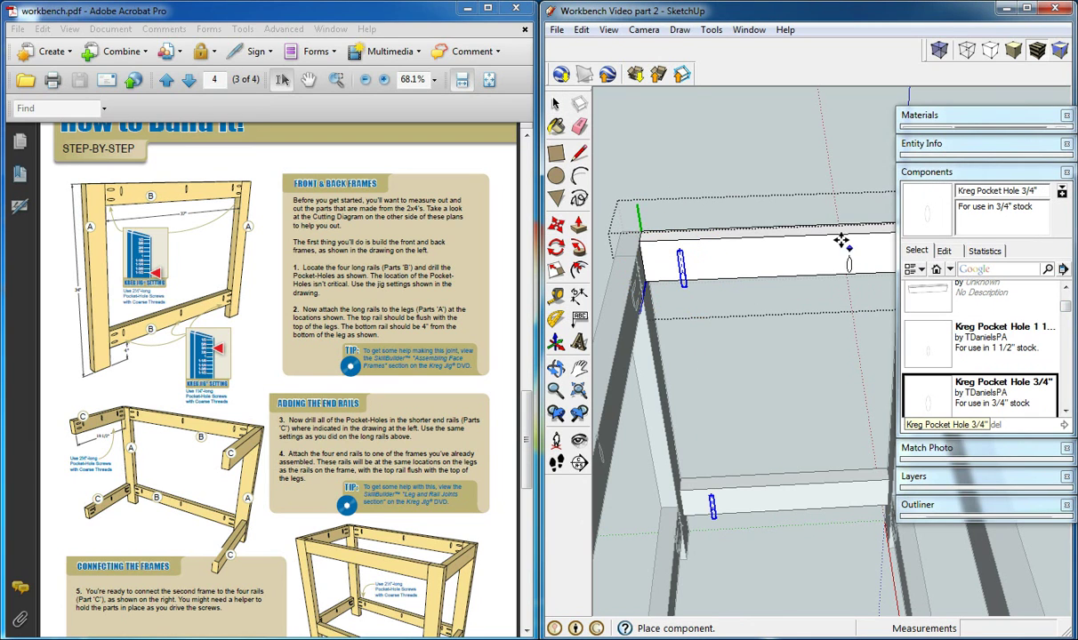
pyautogui.moveTo(834, 267)
pyautogui.mouseDown(button='middle')
pyautogui.moveTo(794, 277)
pyautogui.moveTo(753, 248)
pyautogui.mouseUp(button='middle')
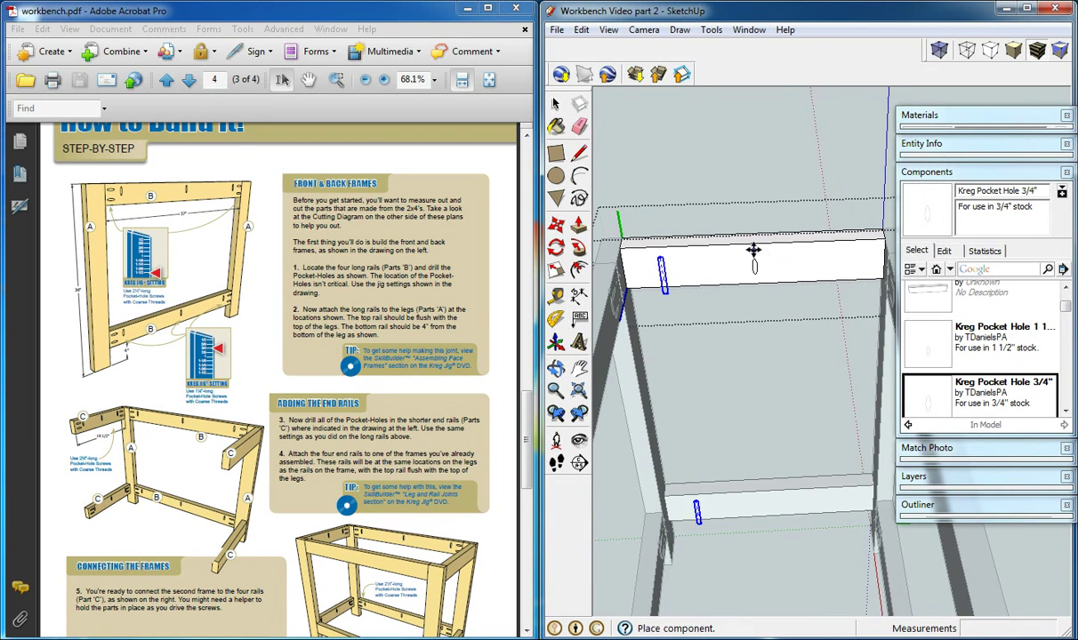
pyautogui.click(753, 248)
pyautogui.press('space')
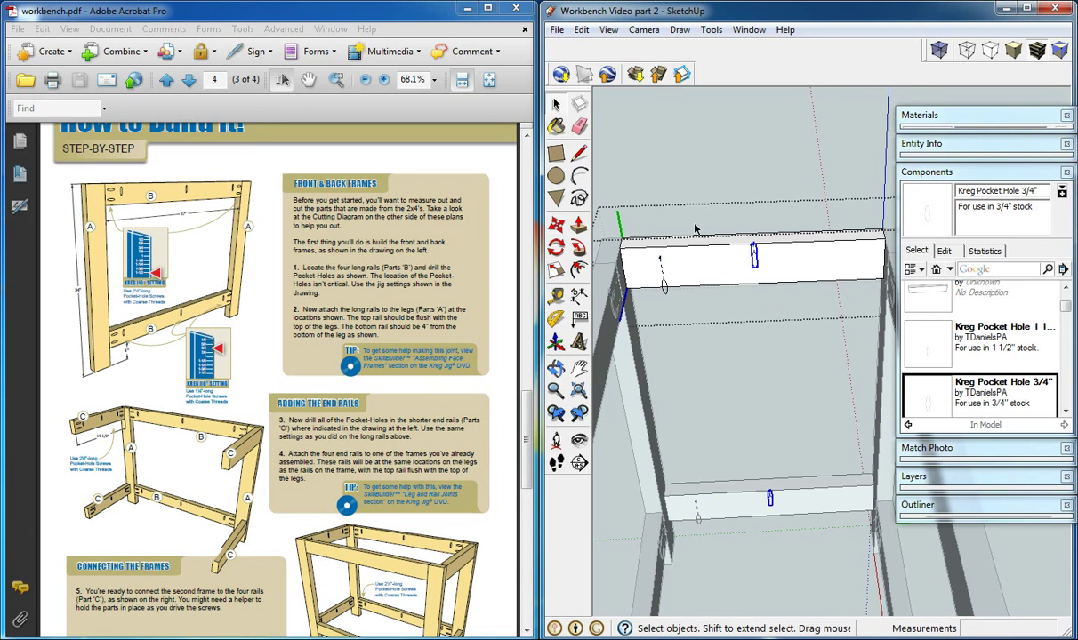
pyautogui.click(675, 221)
pyautogui.click(555, 250)
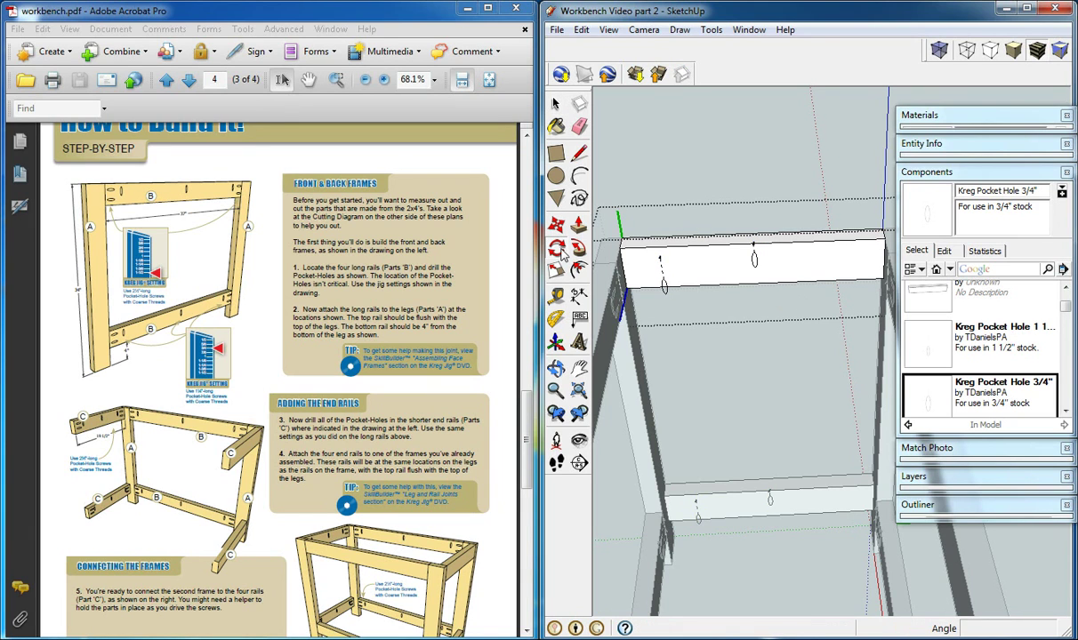
# - Rotate the pocket hole 90° and move it to the left end of the rail
pyautogui.click(660, 257)
pyautogui.click(660, 276)
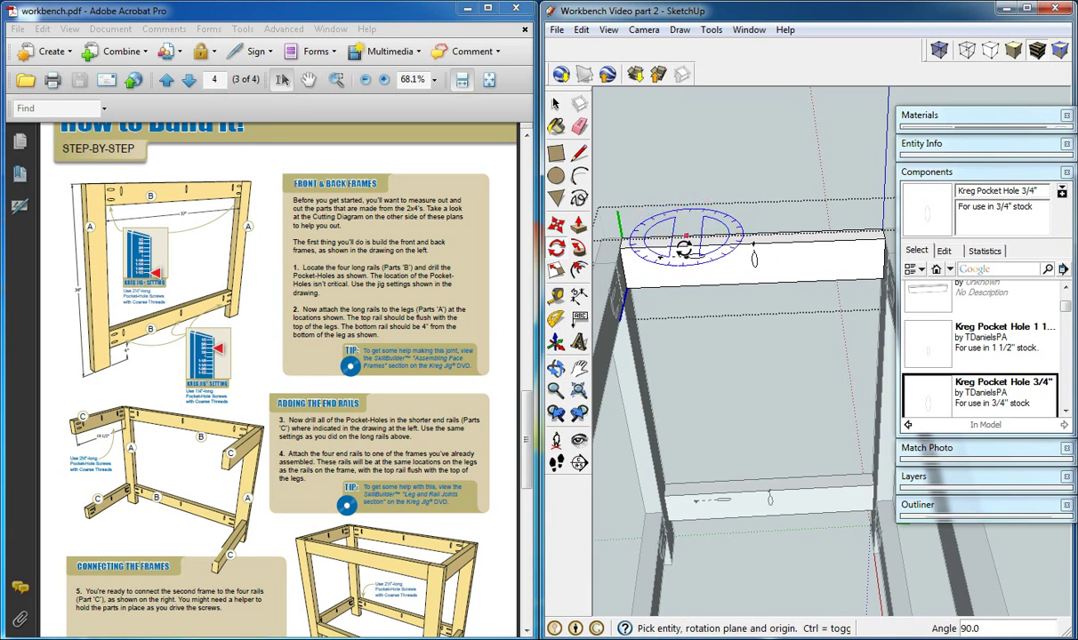
pyautogui.click(672, 255)
pyautogui.press('space')
pyautogui.click(555, 247)
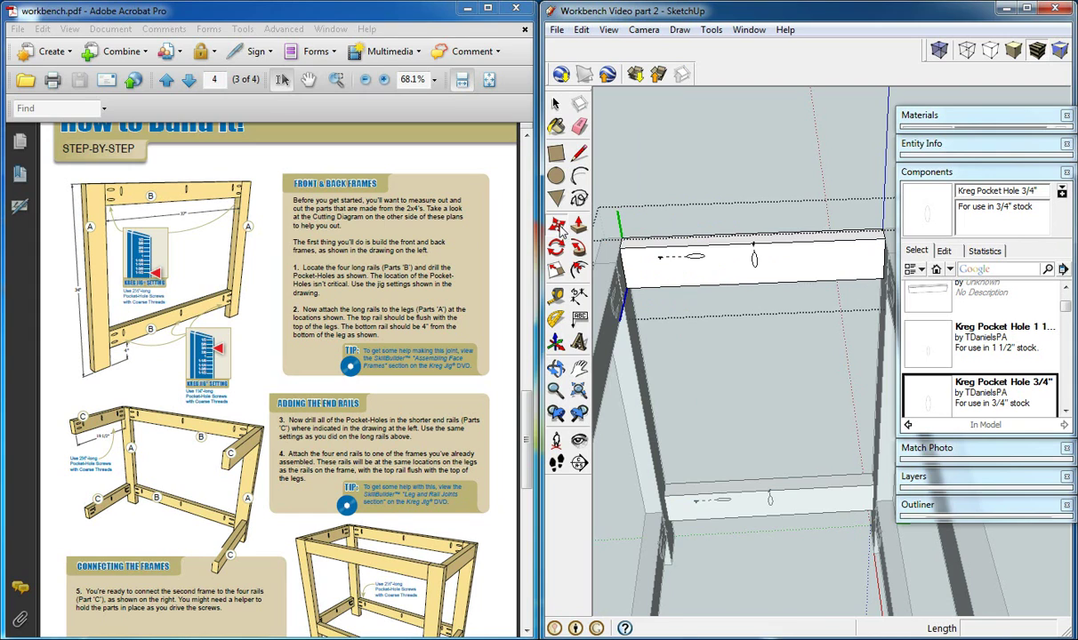
pyautogui.press('m')
pyautogui.click(660, 257)
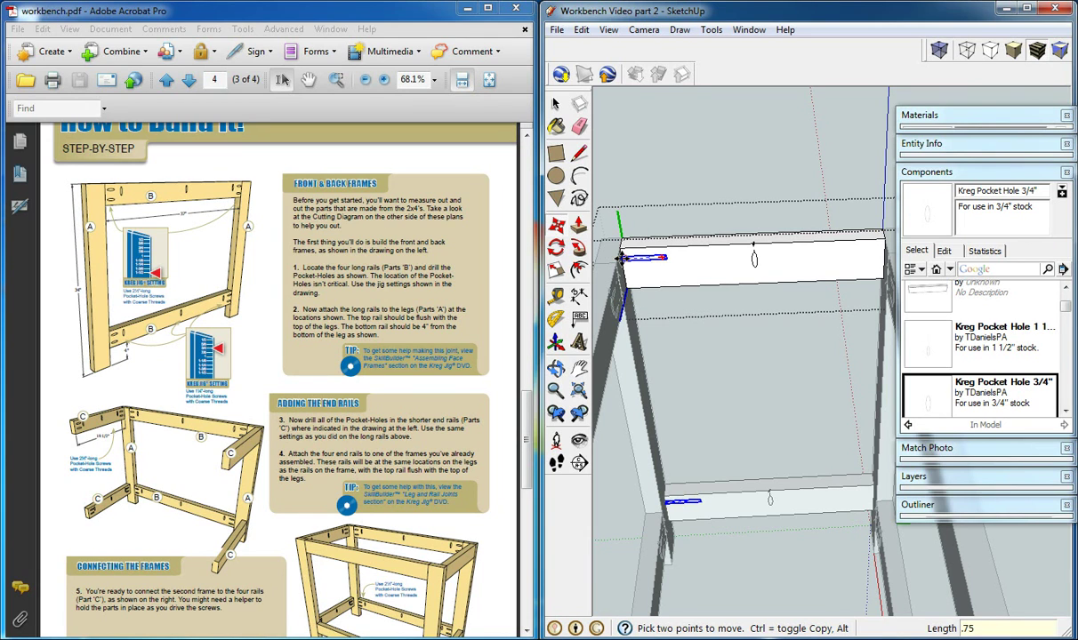
# - Copy the pocket hole beside the first and select both holes of the pair
pyautogui.click(621, 258)
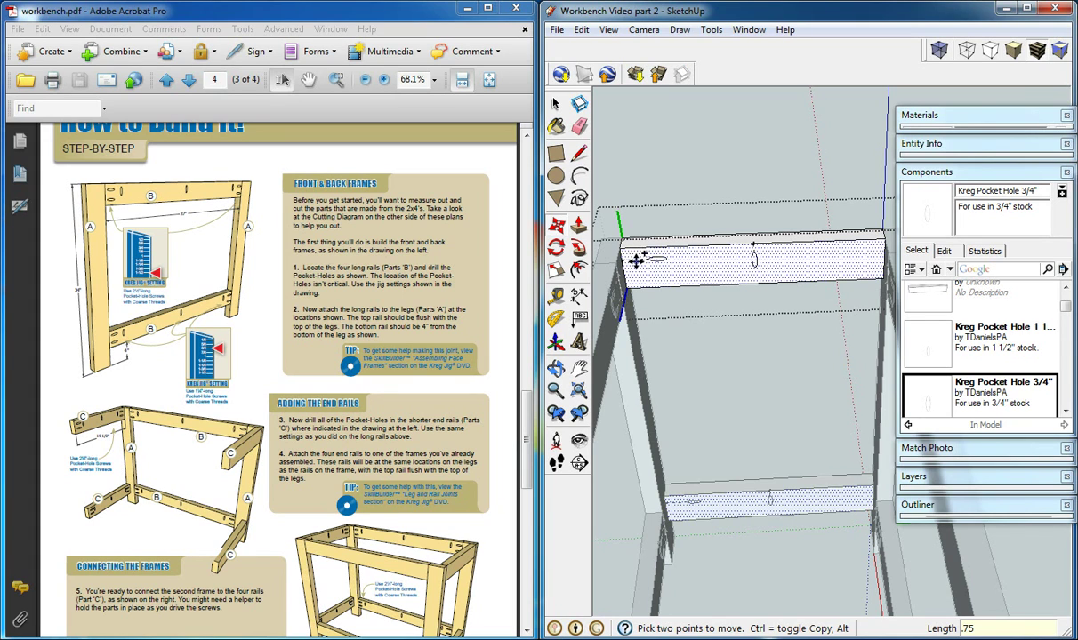
pyautogui.keyDown('ctrl'); pyautogui.click(646, 261); pyautogui.keyUp('ctrl')
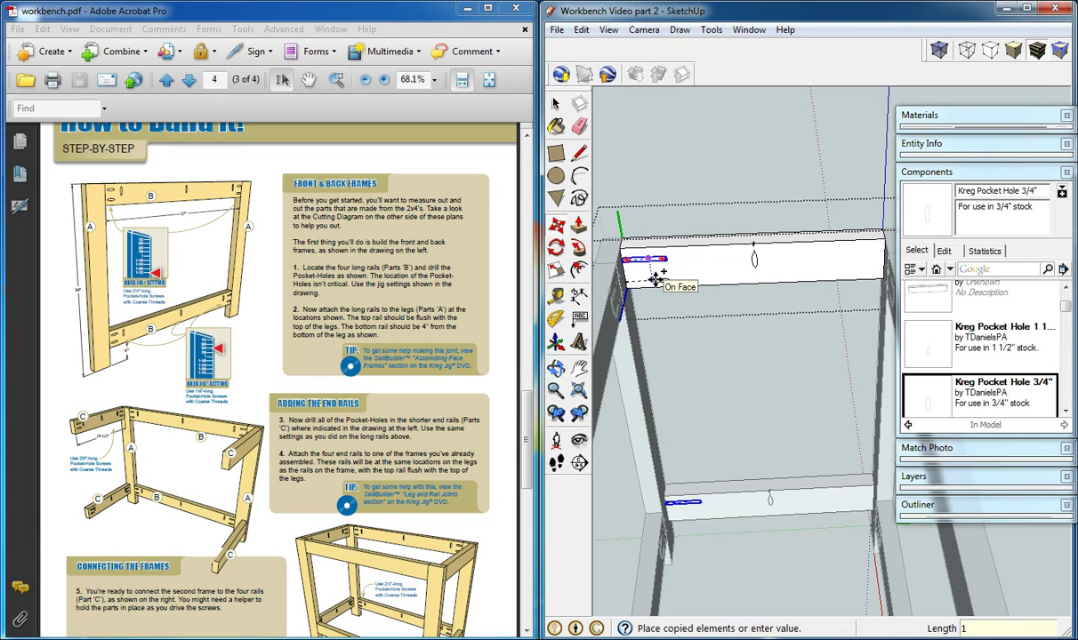
pyautogui.press('Return')
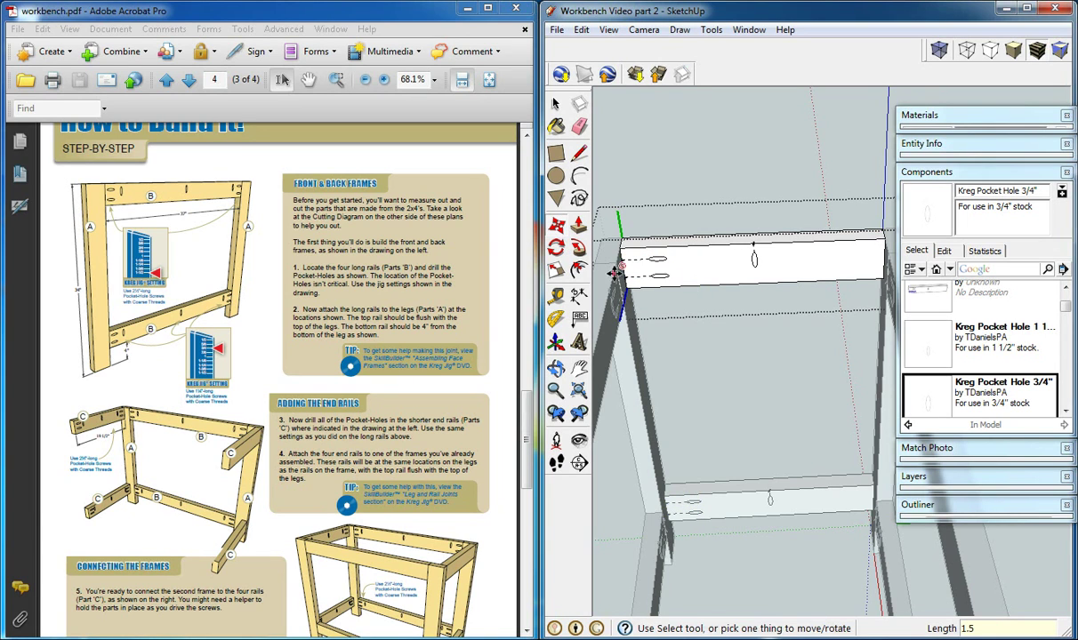
pyautogui.click(556, 104)
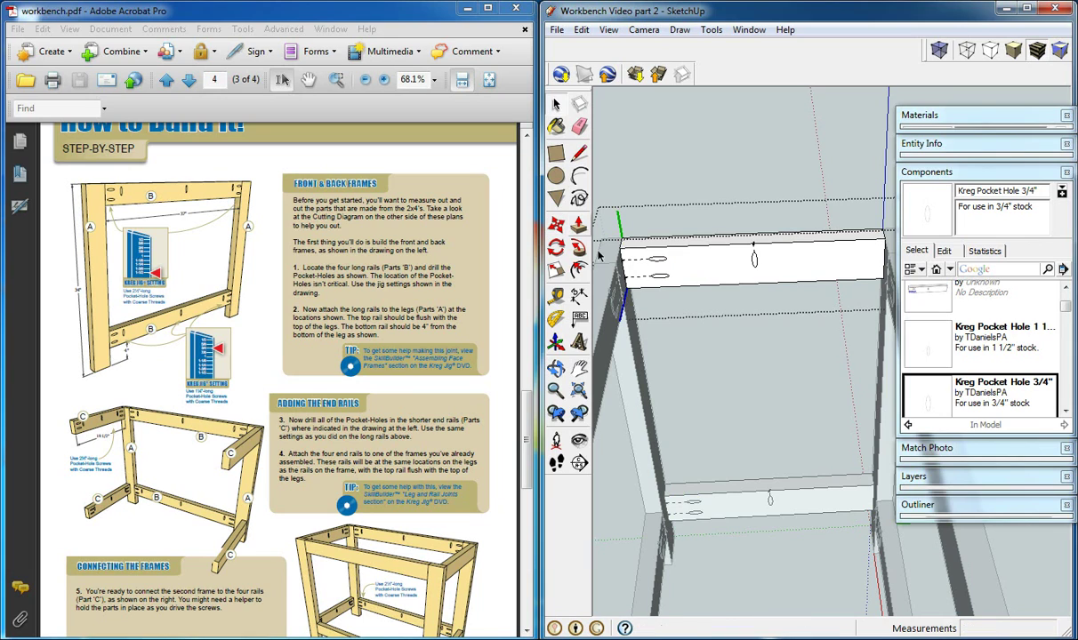
pyautogui.click(650, 278)
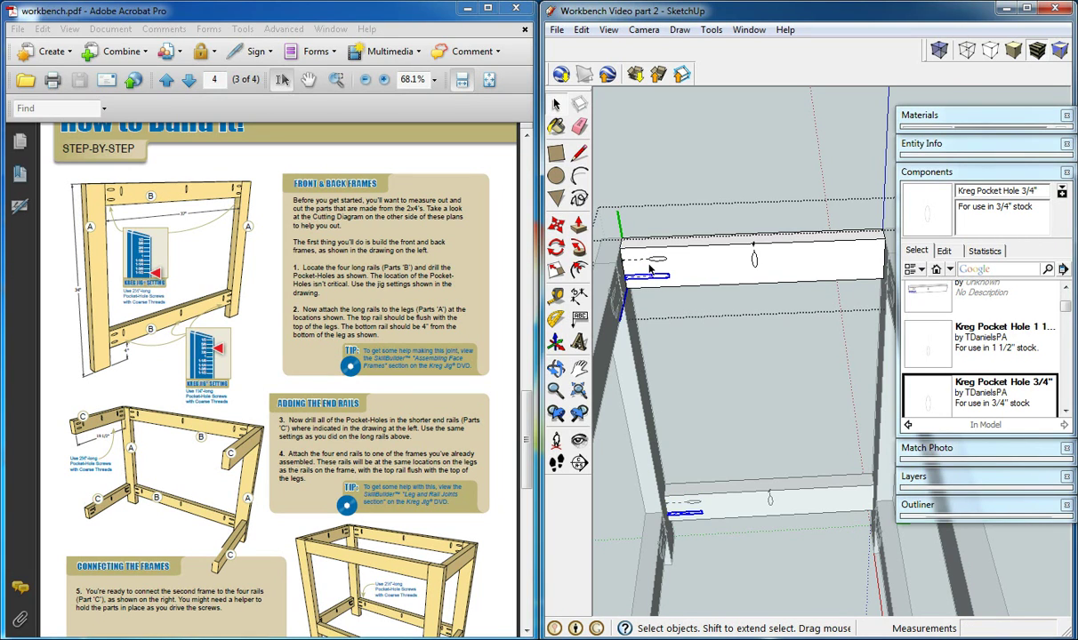
pyautogui.keyDown('shift'); pyautogui.click(648, 261); pyautogui.keyUp('shift')
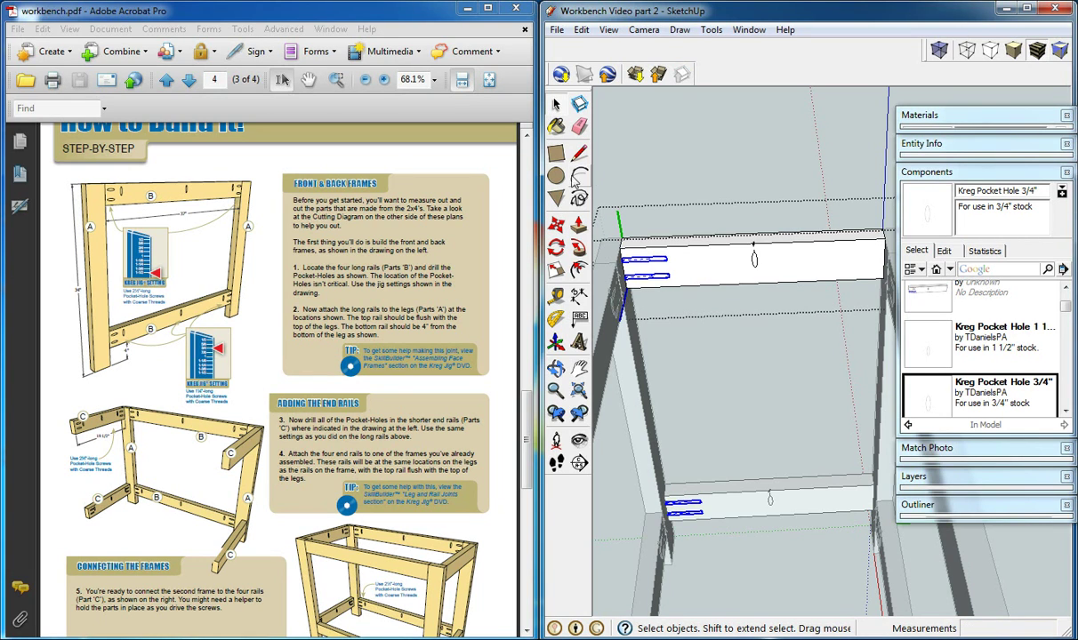
# - Copy the pocket-hole pair to the rail's right end
pyautogui.press('m')
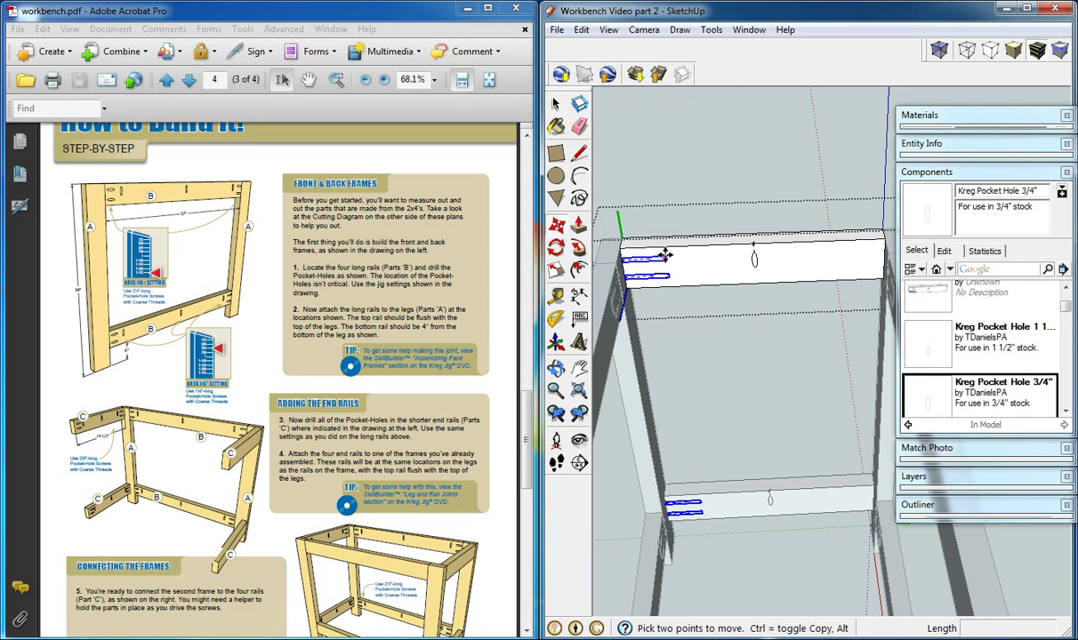
pyautogui.click(666, 250)
pyautogui.press('ctrl')
pyautogui.moveTo(720, 253); pyautogui.dragTo(748, 258, button='middle')
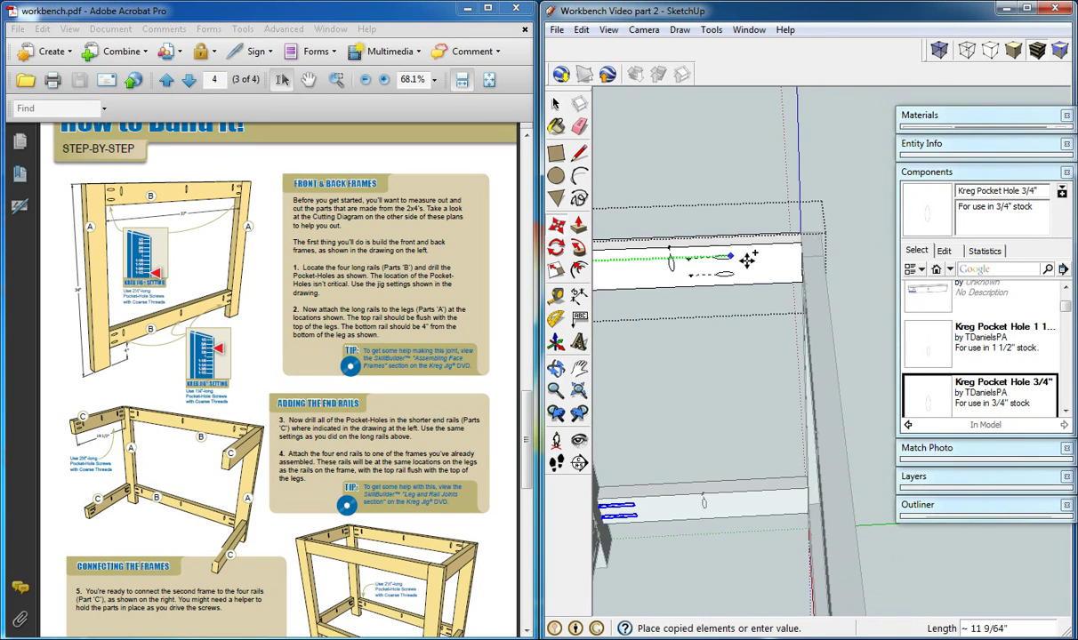
pyautogui.click(747, 258)
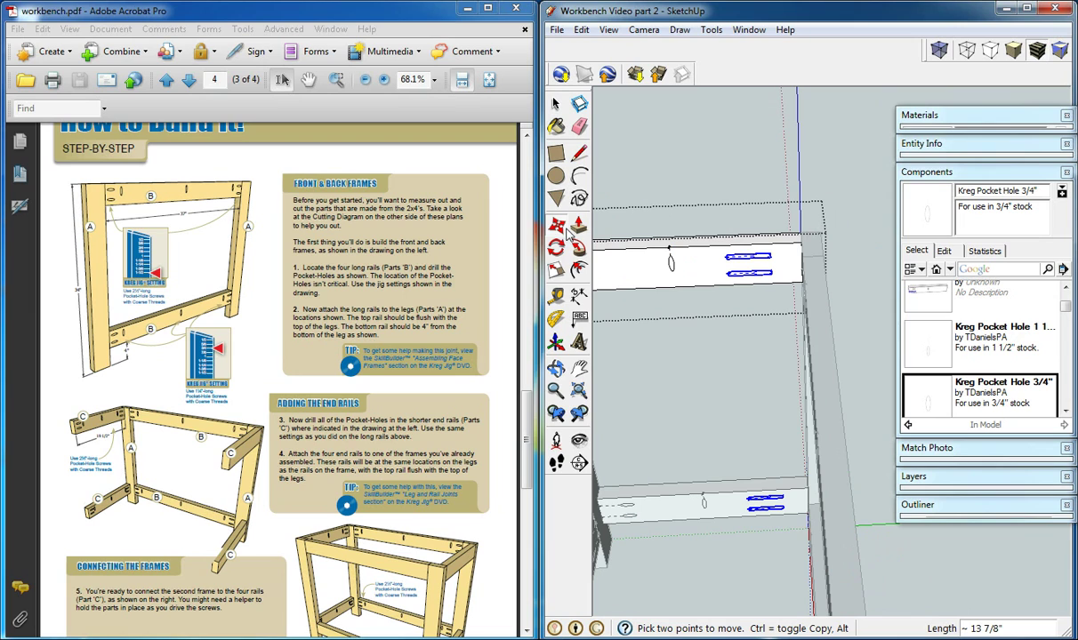
# - Mirror the copied pair with a -1 scale and set it at the rail's right end
pyautogui.click(555, 269)
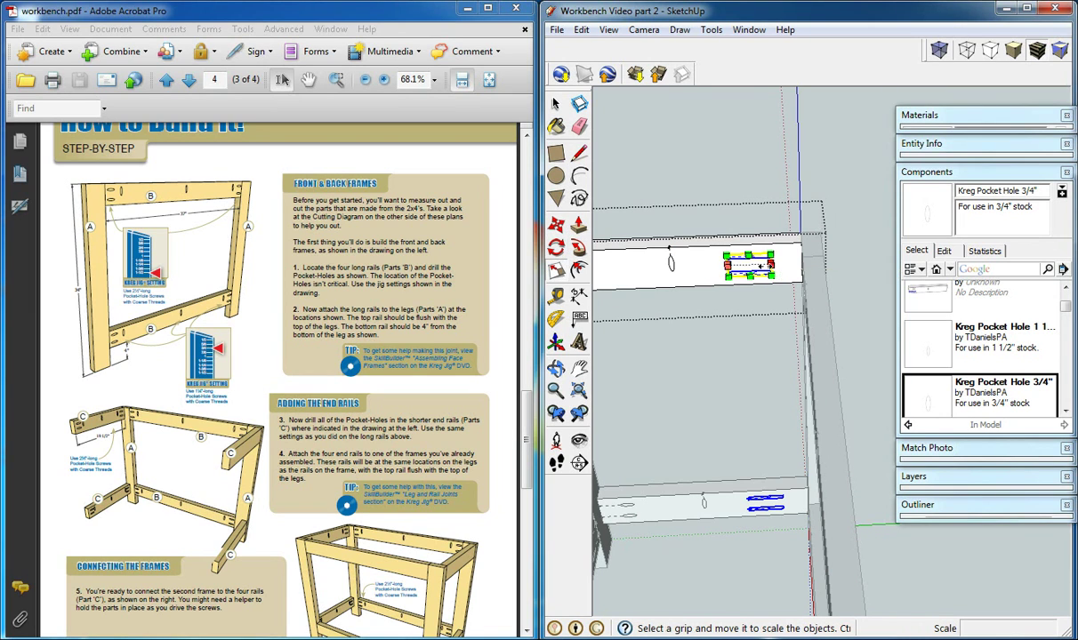
pyautogui.moveTo(760, 266); pyautogui.dragTo(693, 272)
pyautogui.click(556, 224)
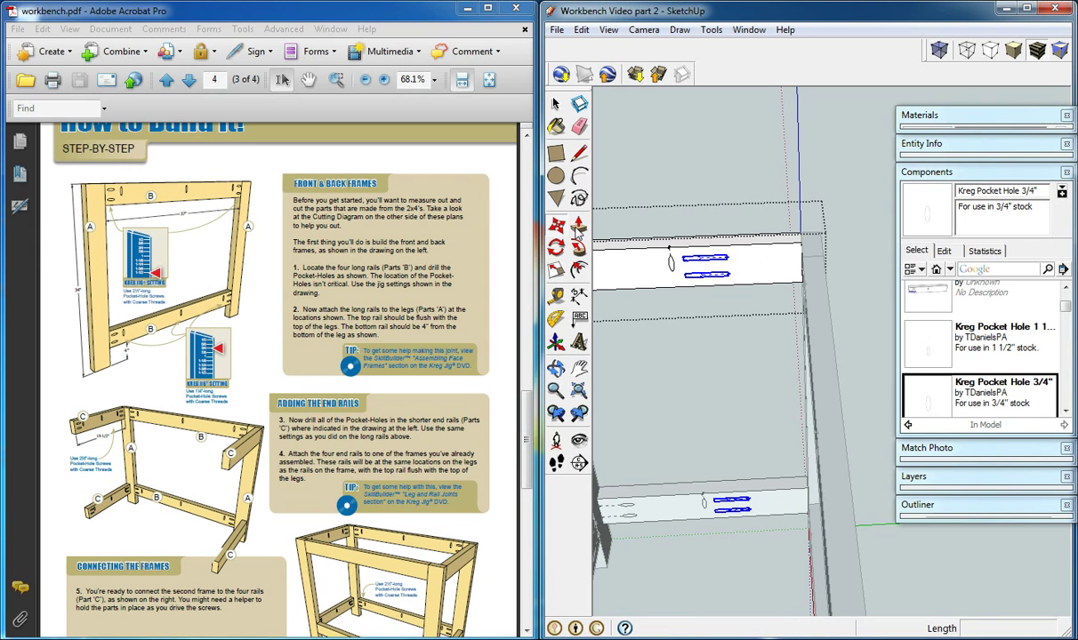
pyautogui.click(729, 257)
pyautogui.moveTo(741, 253); pyautogui.dragTo(852, 250, button='middle')
pyautogui.click(799, 259)
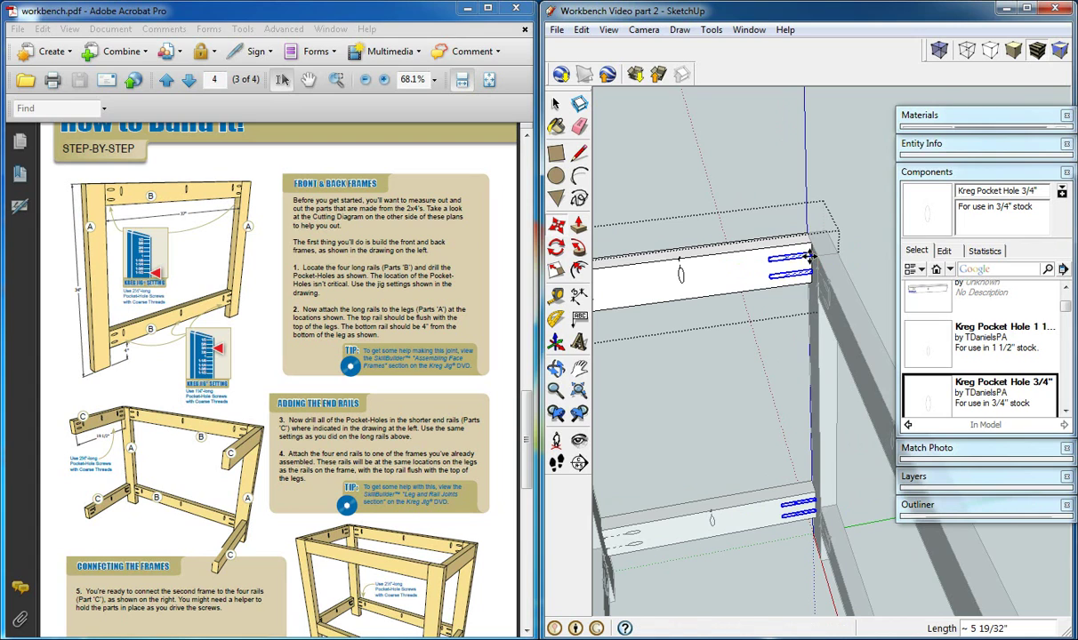
pyautogui.press('space')
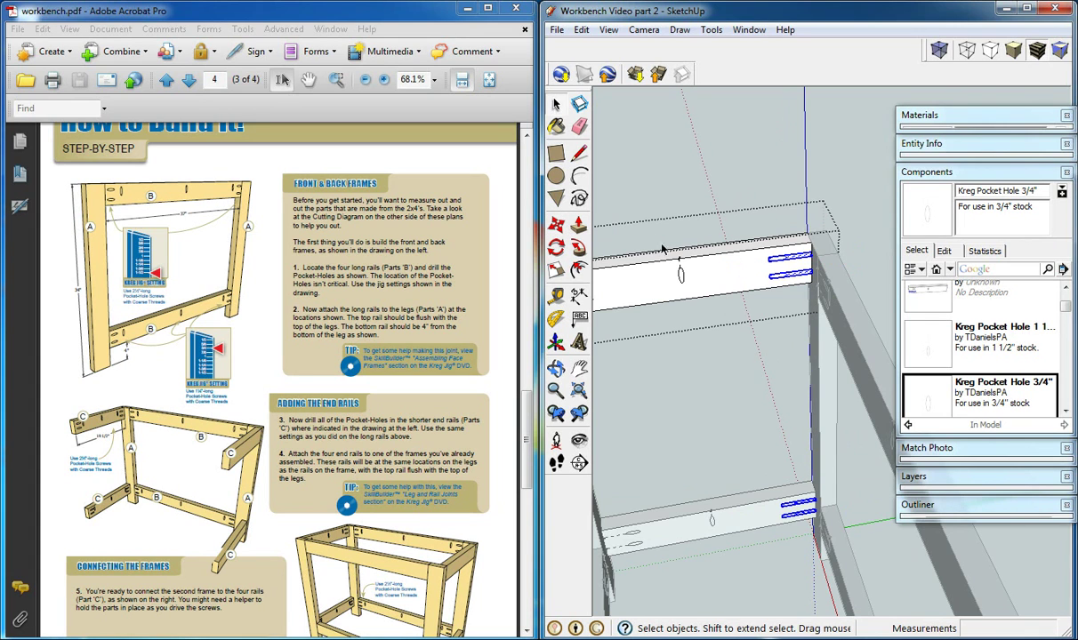
# - Copy the left vertical pocket hole 6 inches along the rail
pyautogui.click(680, 272)
pyautogui.press('m')
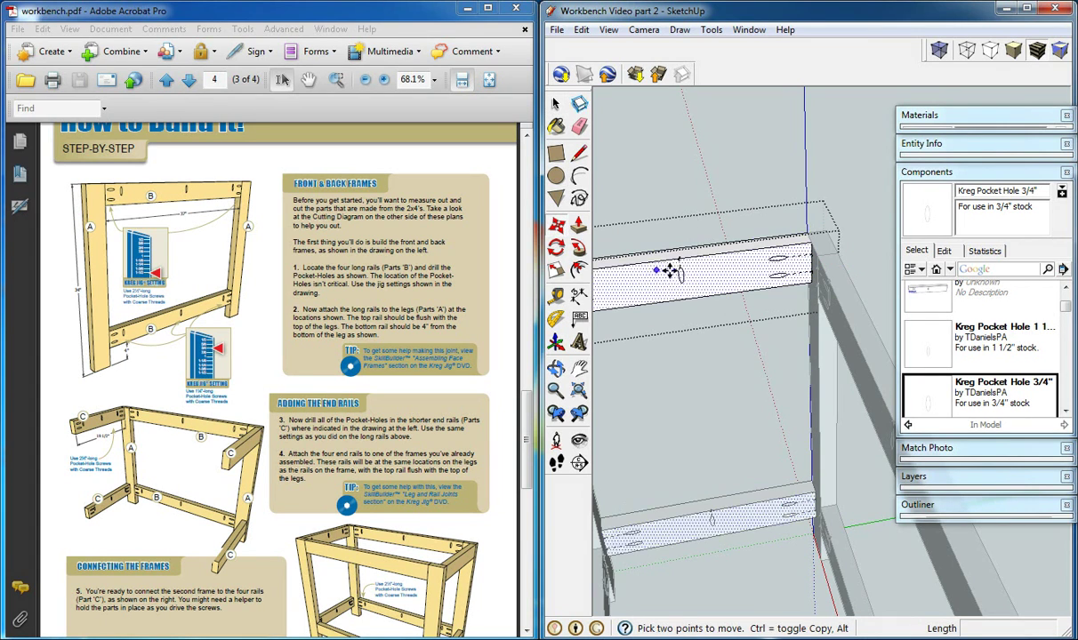
pyautogui.press('q')
pyautogui.press('m')
pyautogui.click(679, 259)
pyautogui.press('ctrl')
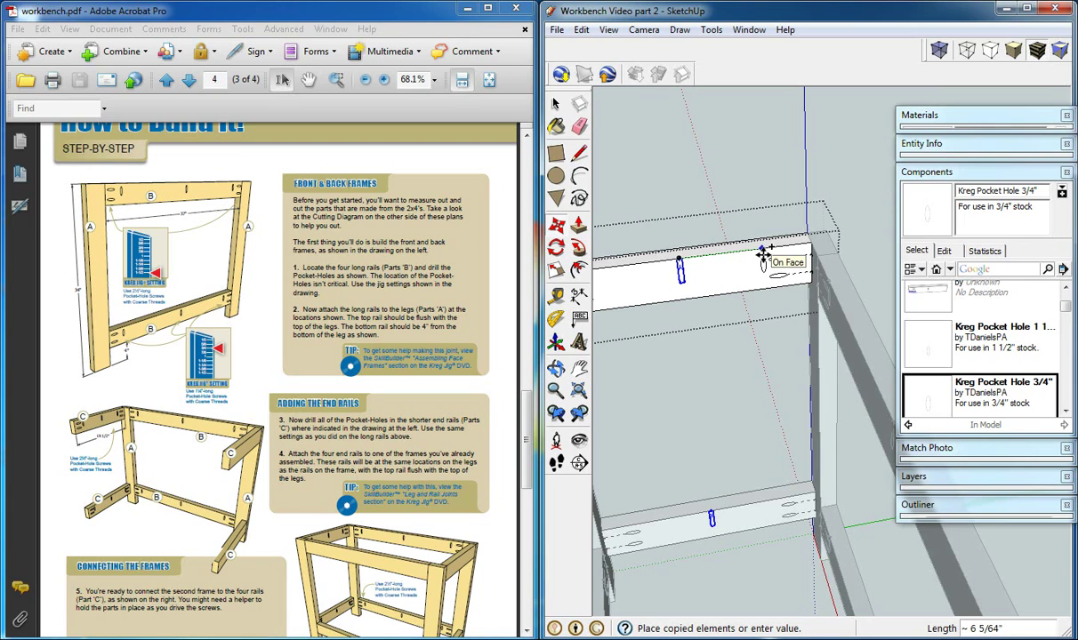
pyautogui.write('6')
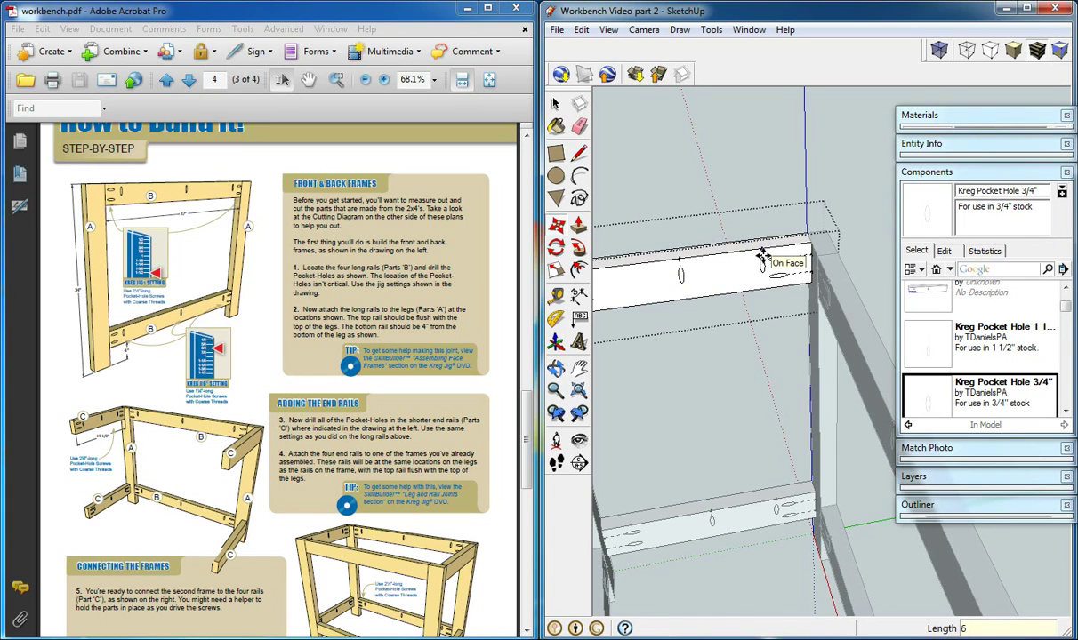
pyautogui.press('Return')
# - Make another 6-inch copy of the pocket hole along the rail, then view the other rails
pyautogui.press('q')
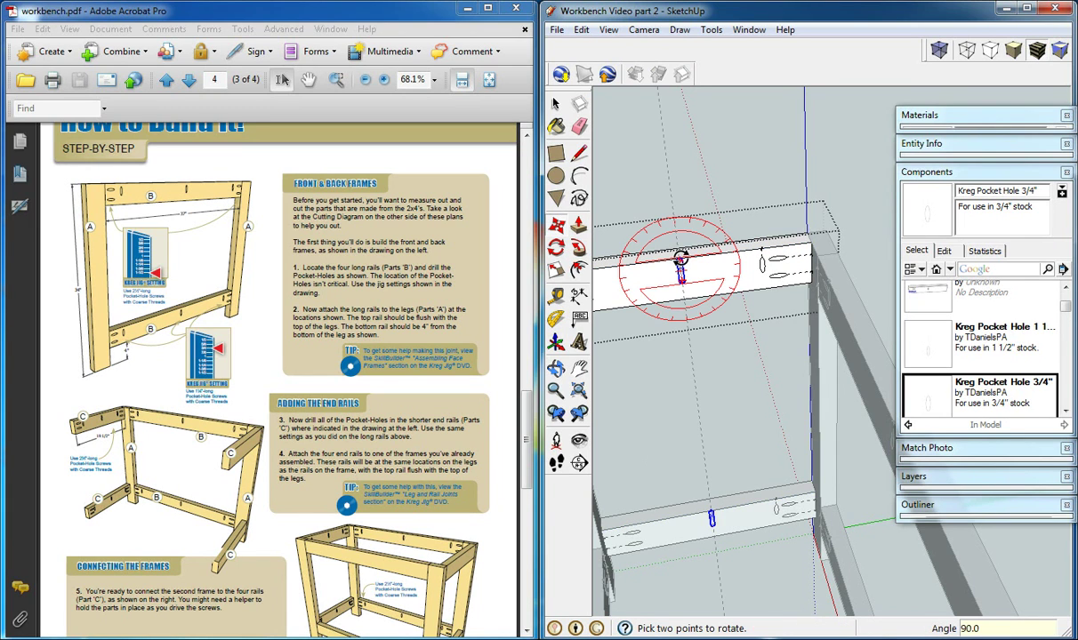
pyautogui.press('m')
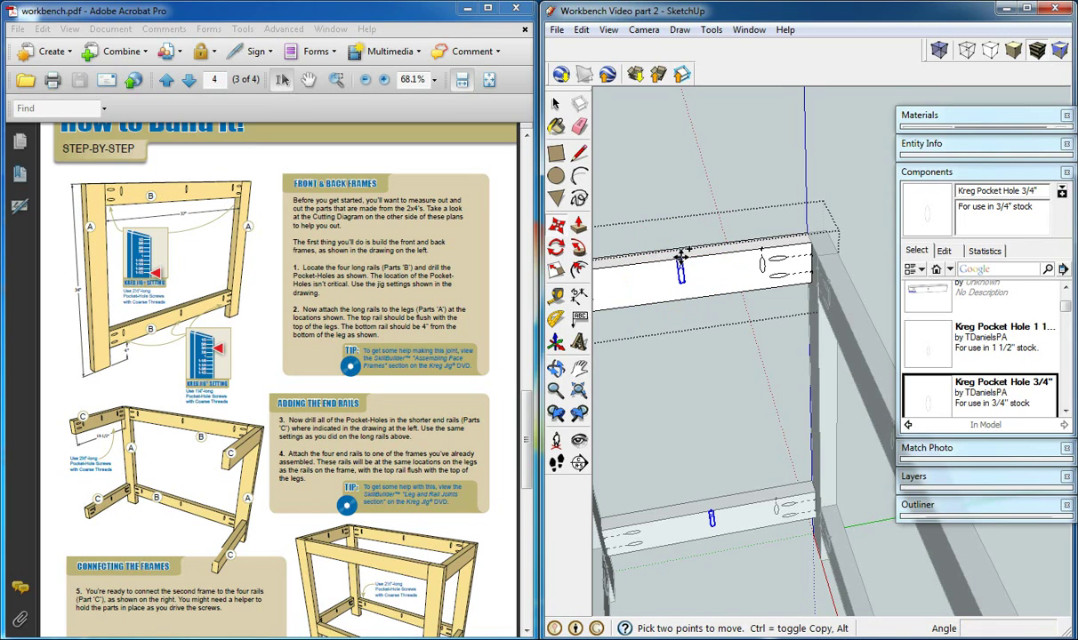
pyautogui.press('ctrl')
pyautogui.click(679, 256)
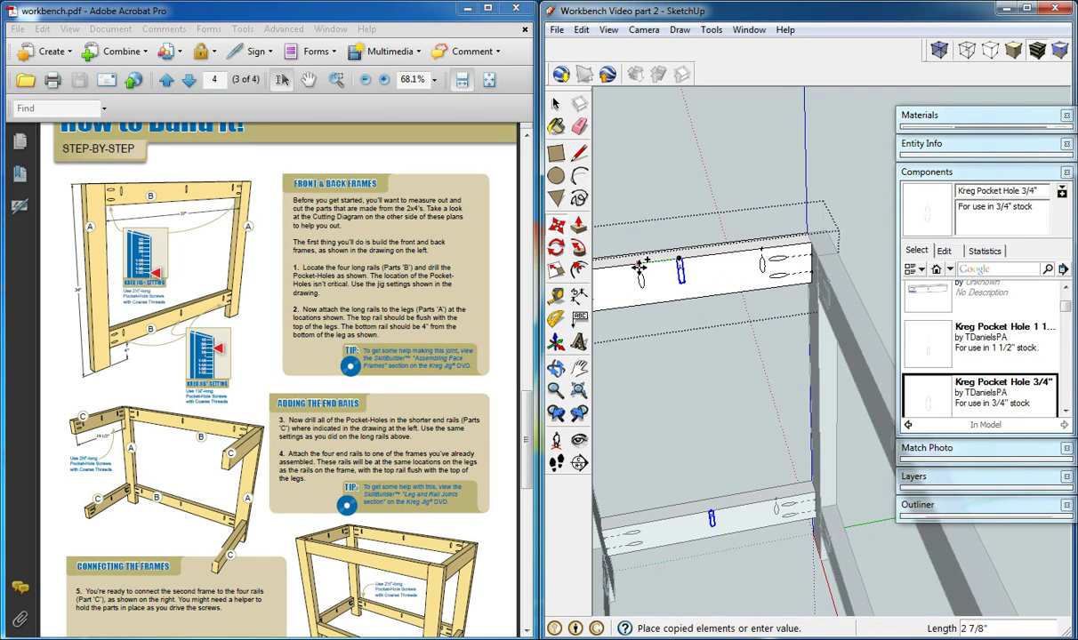
pyautogui.press('Return')
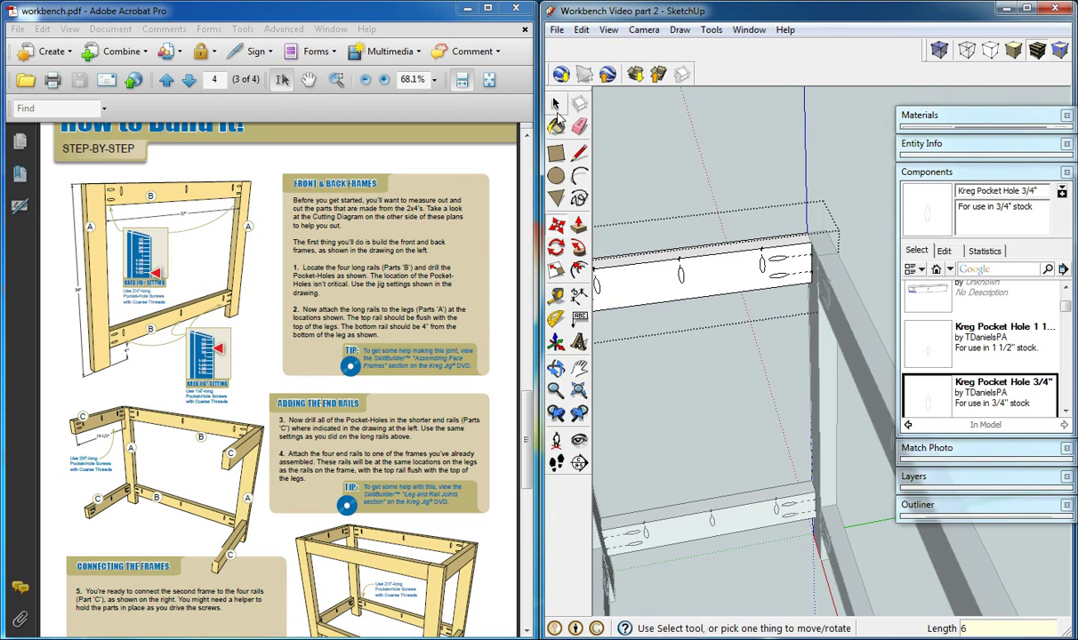
pyautogui.press('space')
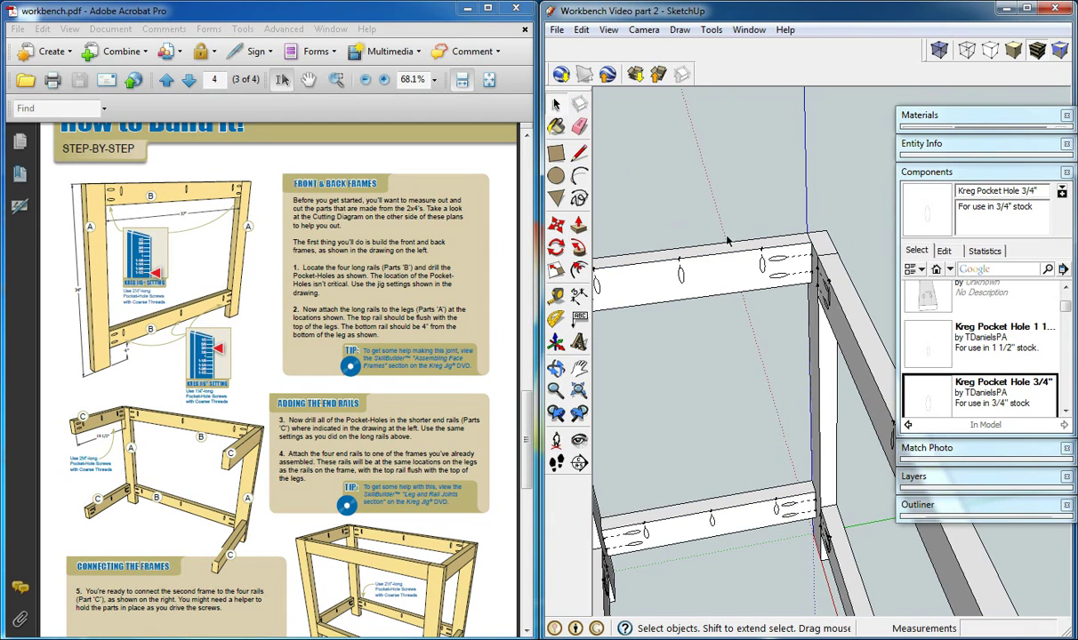
pyautogui.moveTo(691, 229)
pyautogui.mouseDown(button='middle')
pyautogui.moveTo(810, 397)
pyautogui.moveTo(796, 373)
pyautogui.moveTo(709, 396)
pyautogui.moveTo(687, 332)
pyautogui.moveTo(769, 312)
pyautogui.moveTo(778, 341)
pyautogui.moveTo(1056, 352)
pyautogui.moveTo(996, 294)
pyautogui.moveTo(969, 240)
pyautogui.mouseUp(button='middle')
pyautogui.click(968, 172)
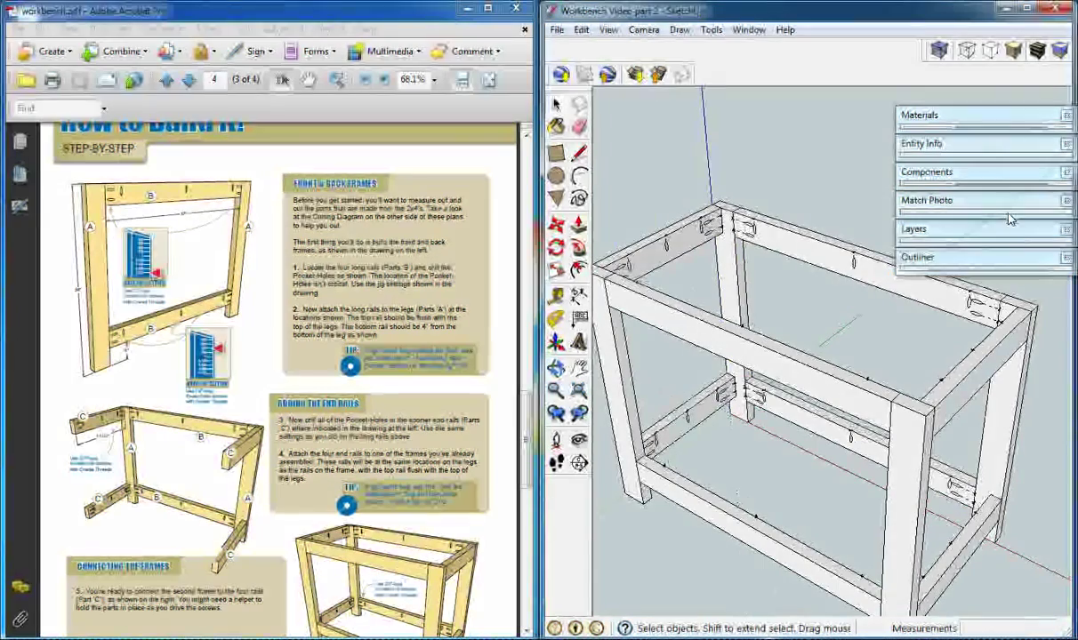
pyautogui.click(941, 172)
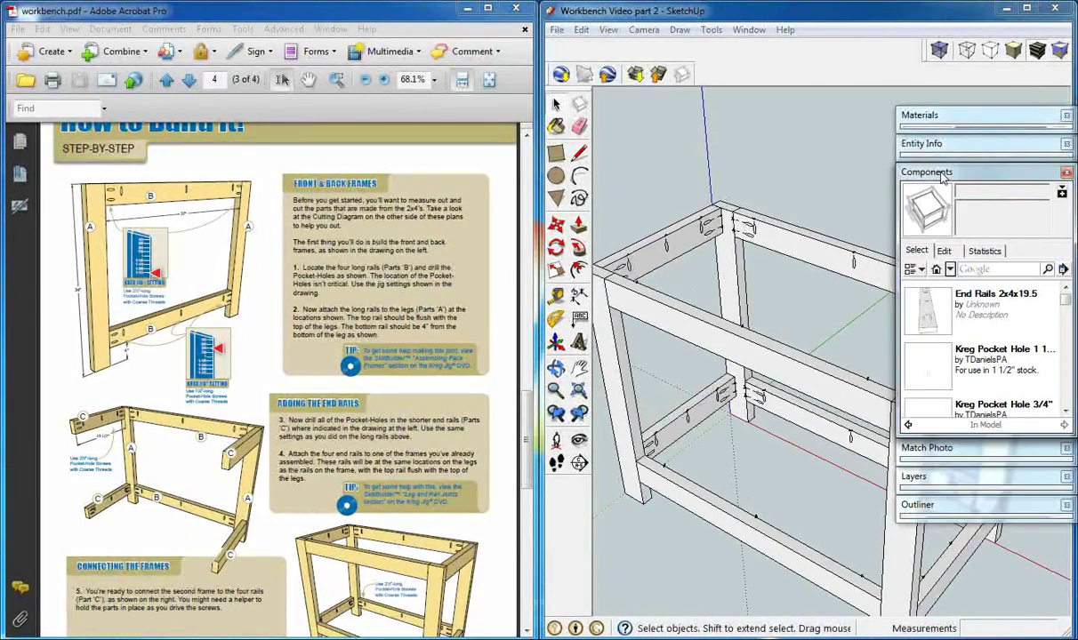
pyautogui.click(942, 174)
pyautogui.click(949, 257)
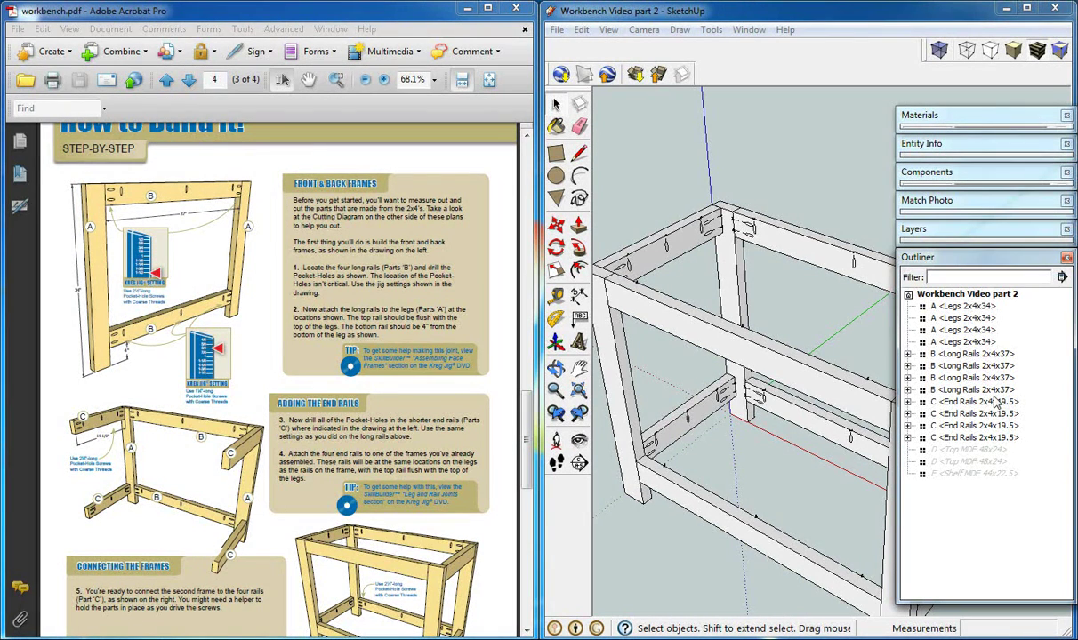
pyautogui.click(908, 354)
pyautogui.click(908, 354)
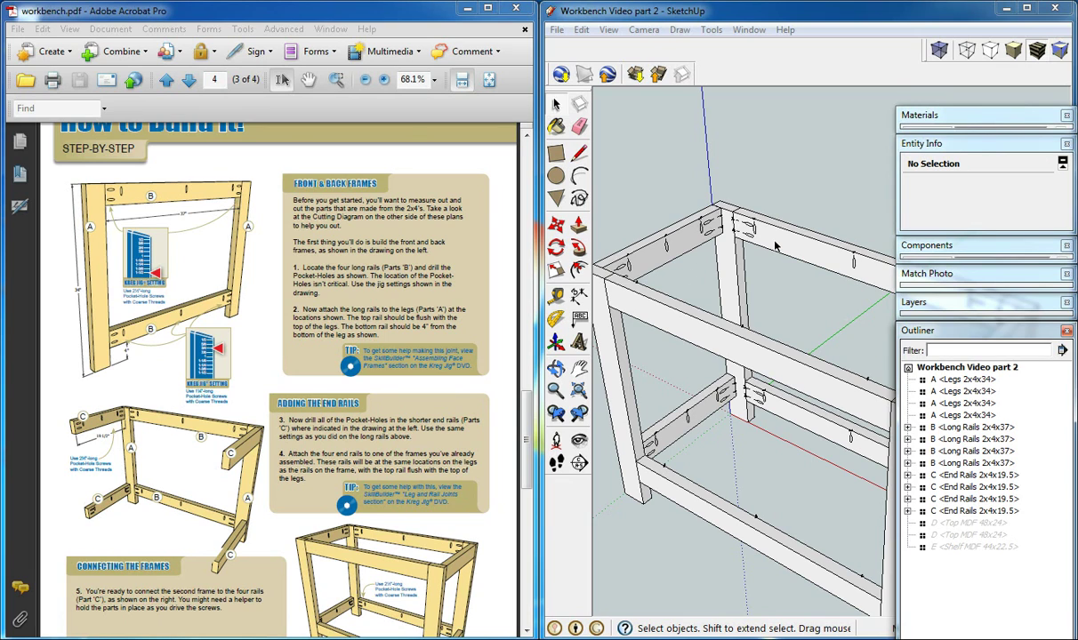
# - Expand the first B Long Rails row and select its four Kreg Pocket Hole 1 1/2" rows
pyautogui.click(908, 428)
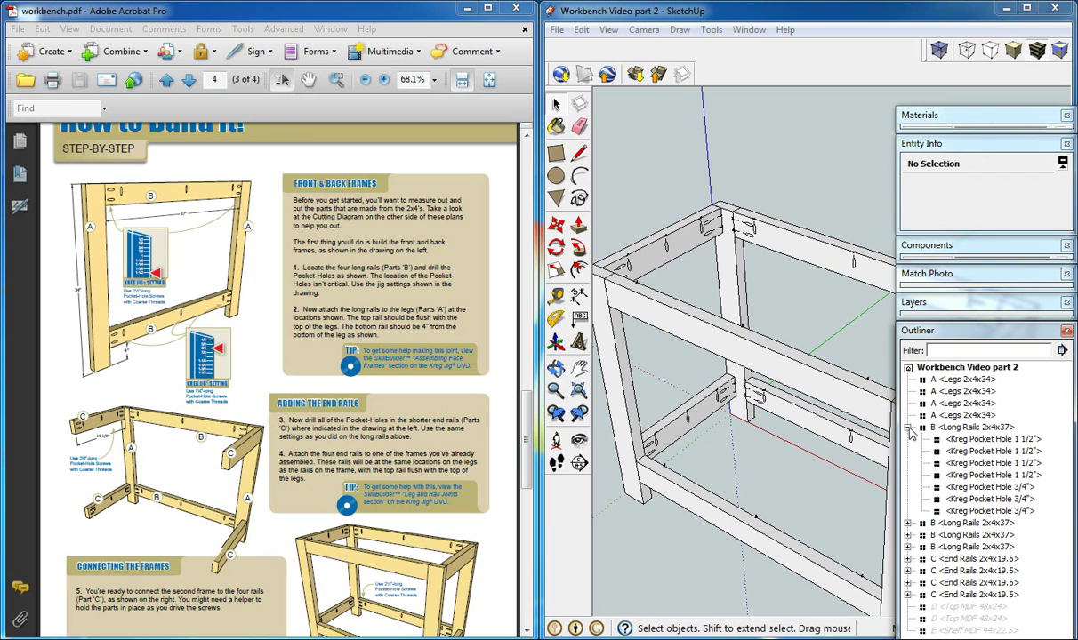
pyautogui.rightClick(958, 445)
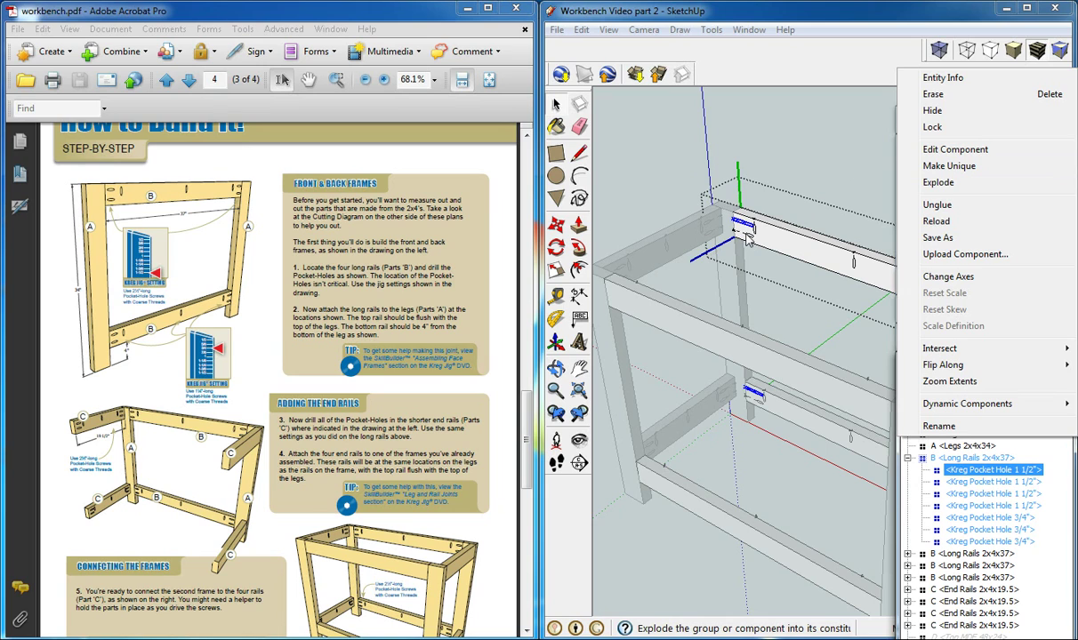
pyautogui.click(980, 505)
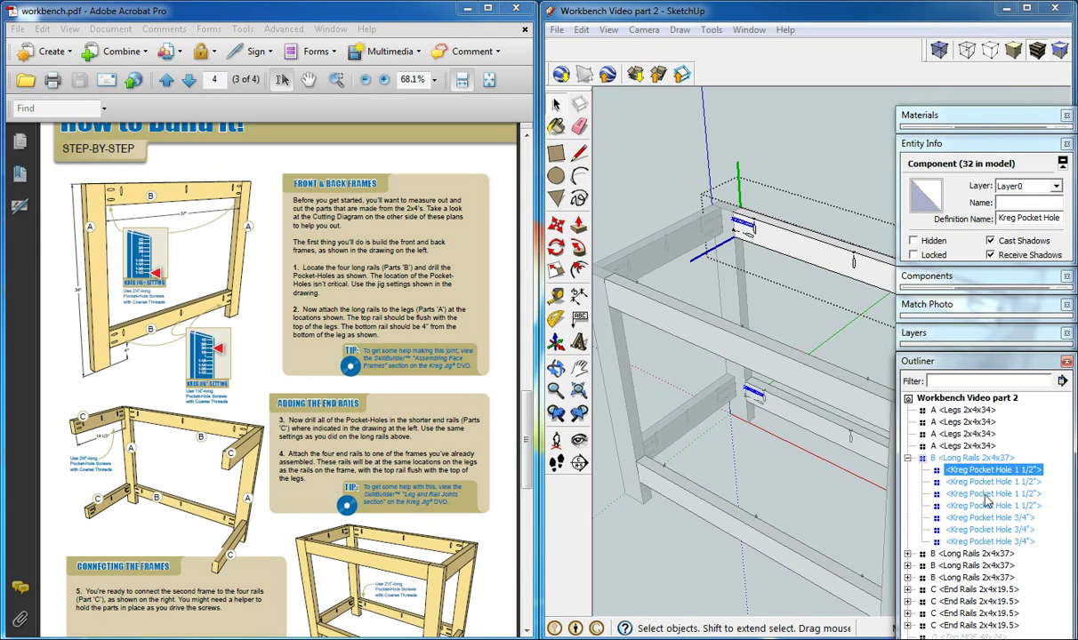
pyautogui.click(993, 505)
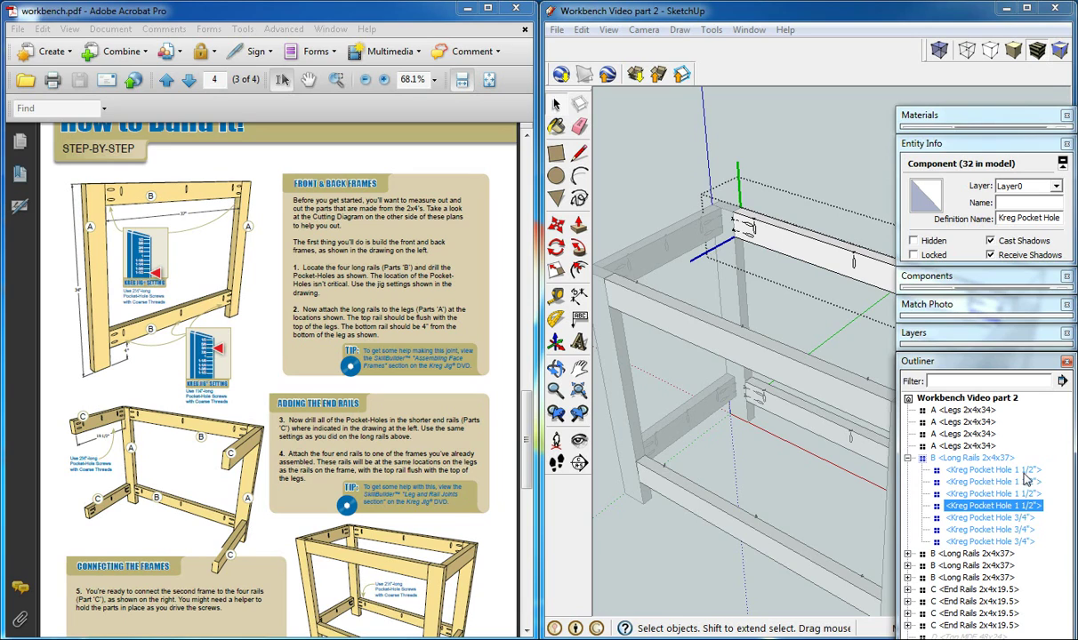
pyautogui.keyDown('shift'); pyautogui.click(978, 469); pyautogui.keyUp('shift')
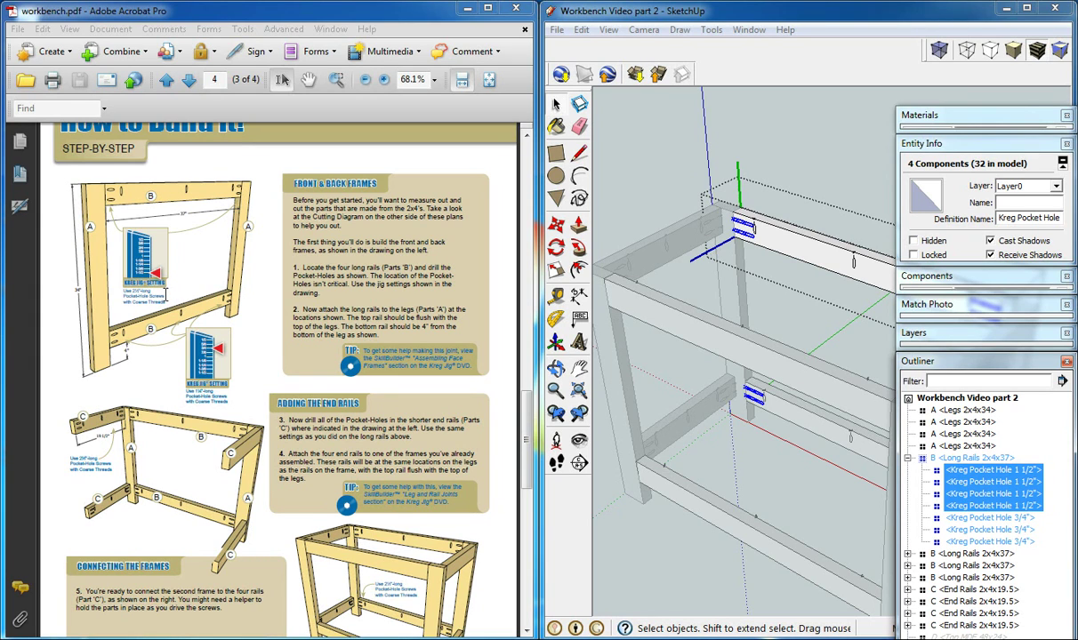
# - Zoom the PDF plan drawing in Acrobat to 100%
pyautogui.click(336, 80)
pyautogui.click(141, 281)
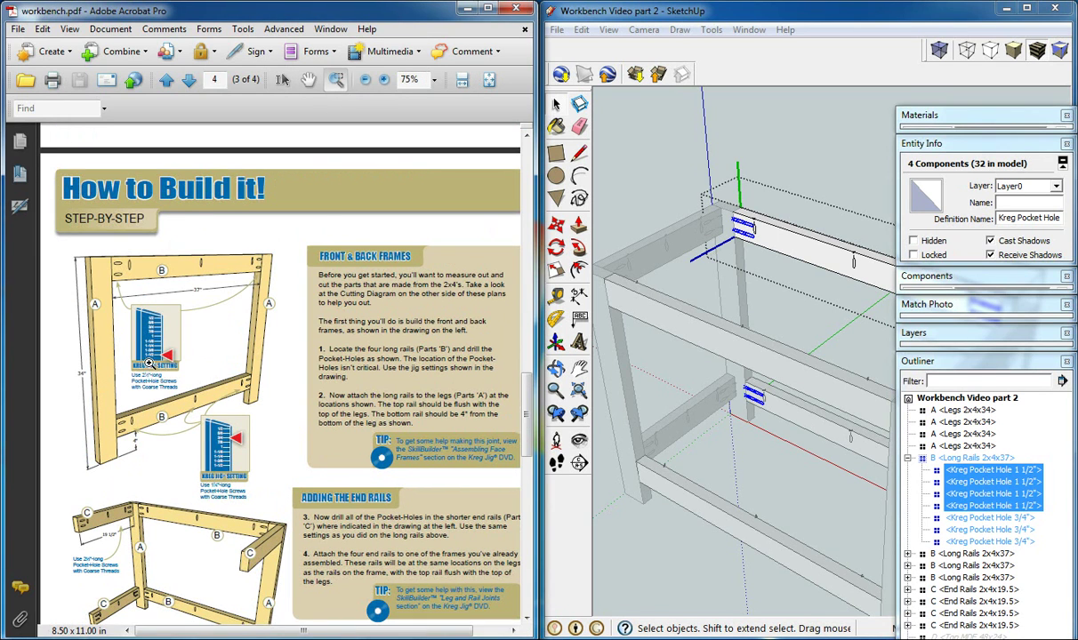
pyautogui.click(151, 393)
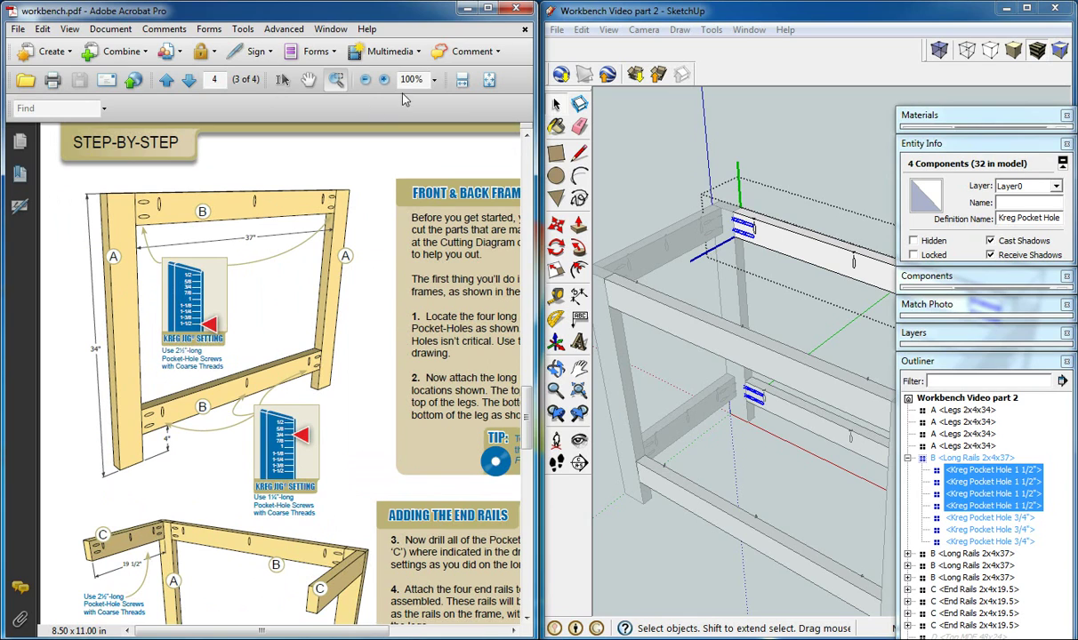
# - Name the selected 1 1/2" pocket holes '2 1/2" Screw' in Entity Info
pyautogui.click(1024, 201)
pyautogui.write('2 1/2" Screw')
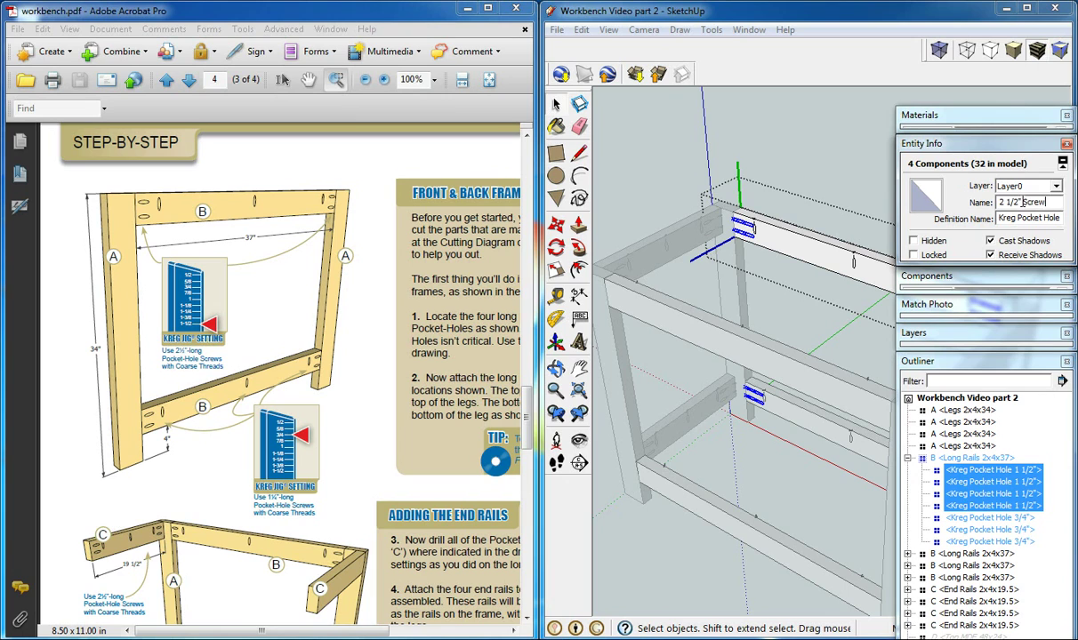
pyautogui.click(829, 139)
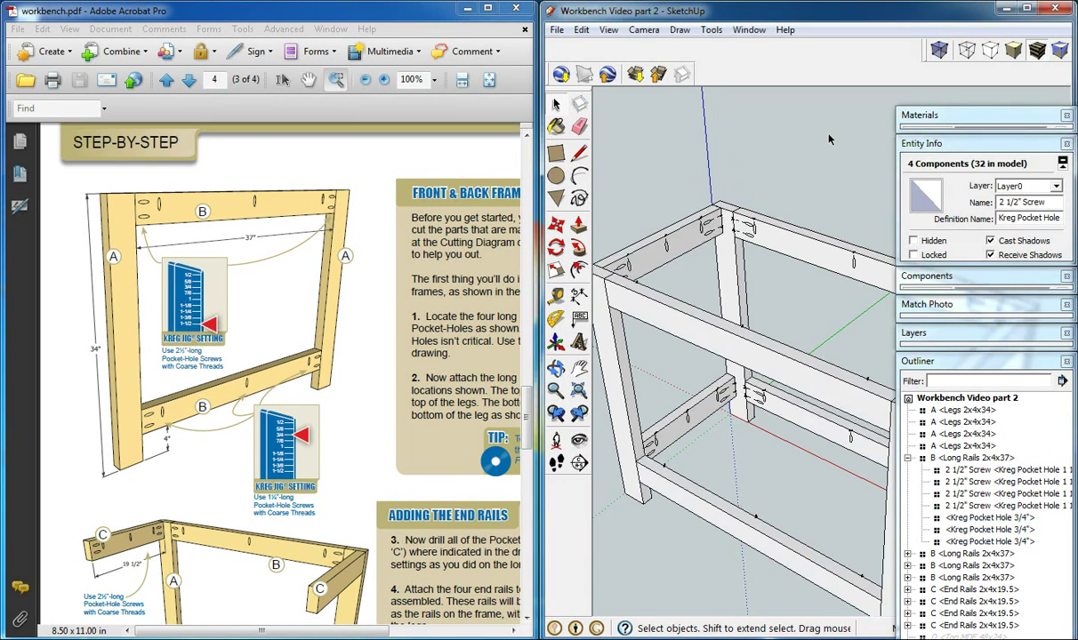
# - Check the second and third long rails' pocket-hole names in the Outliner
pyautogui.click(907, 428)
pyautogui.click(907, 440)
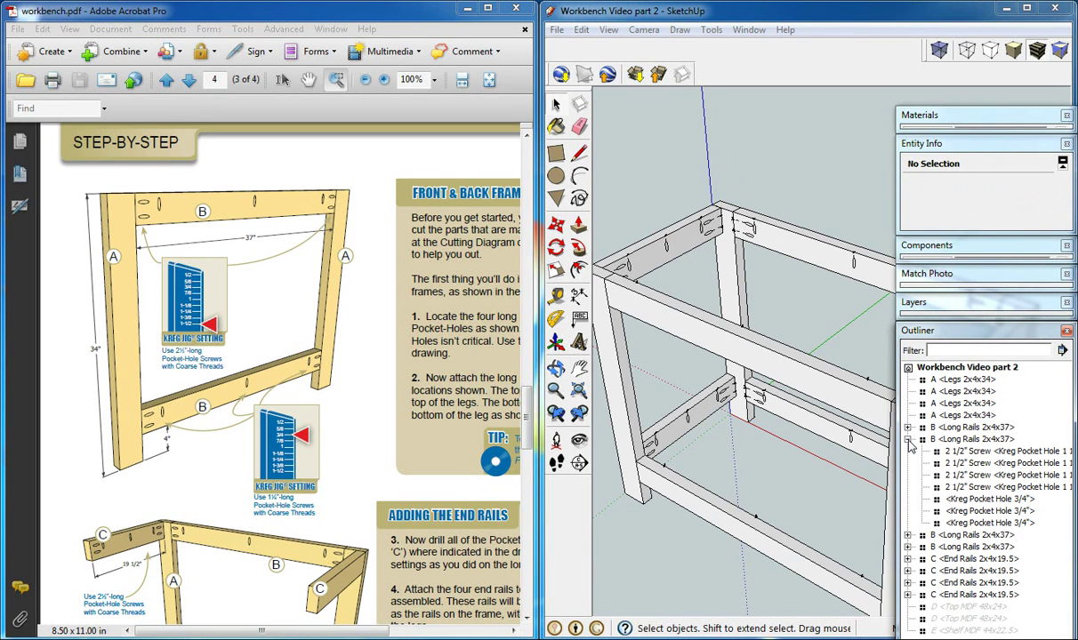
pyautogui.click(908, 439)
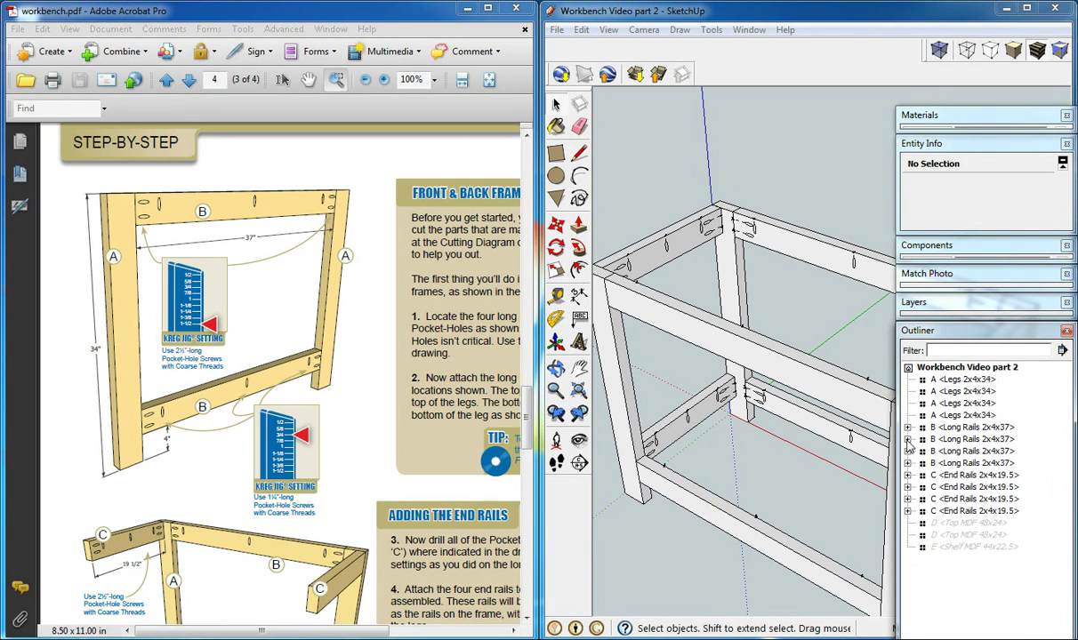
pyautogui.click(907, 451)
pyautogui.click(908, 451)
# - Name the first end rail's four 1 1/2" pocket holes '2 1/2" Screw'
pyautogui.click(907, 476)
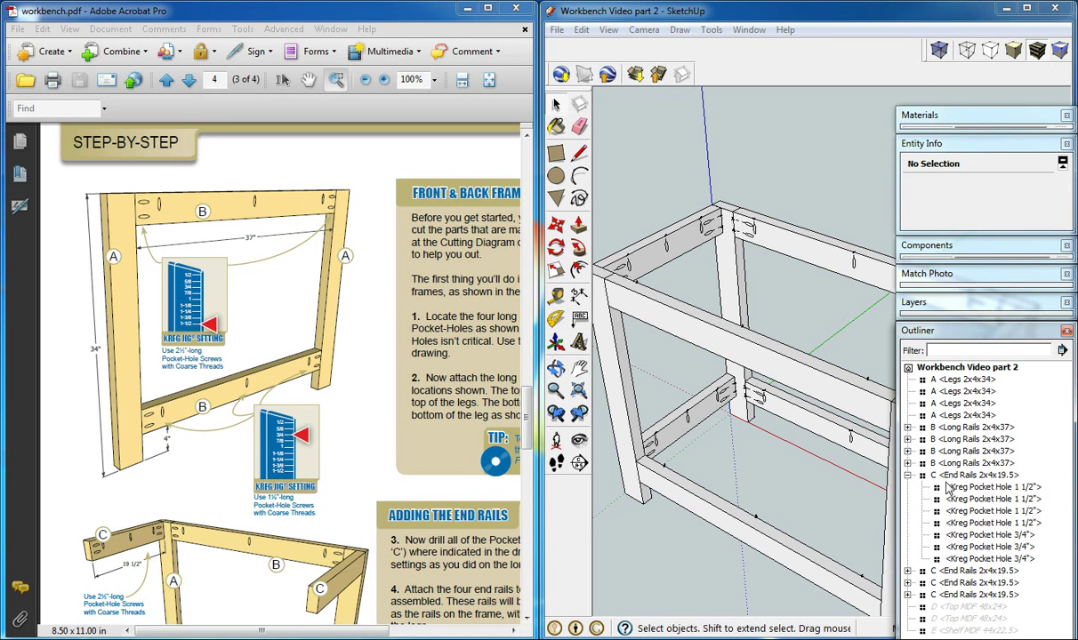
pyautogui.click(949, 488)
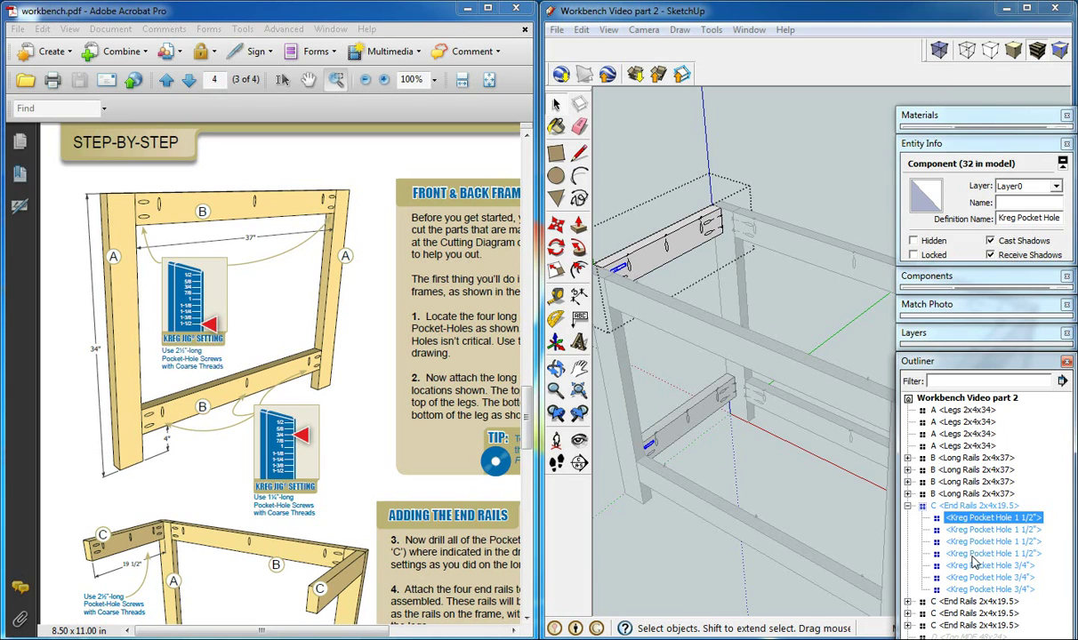
pyautogui.keyDown('shift'); pyautogui.click(972, 553); pyautogui.keyUp('shift')
pyautogui.click(1007, 203)
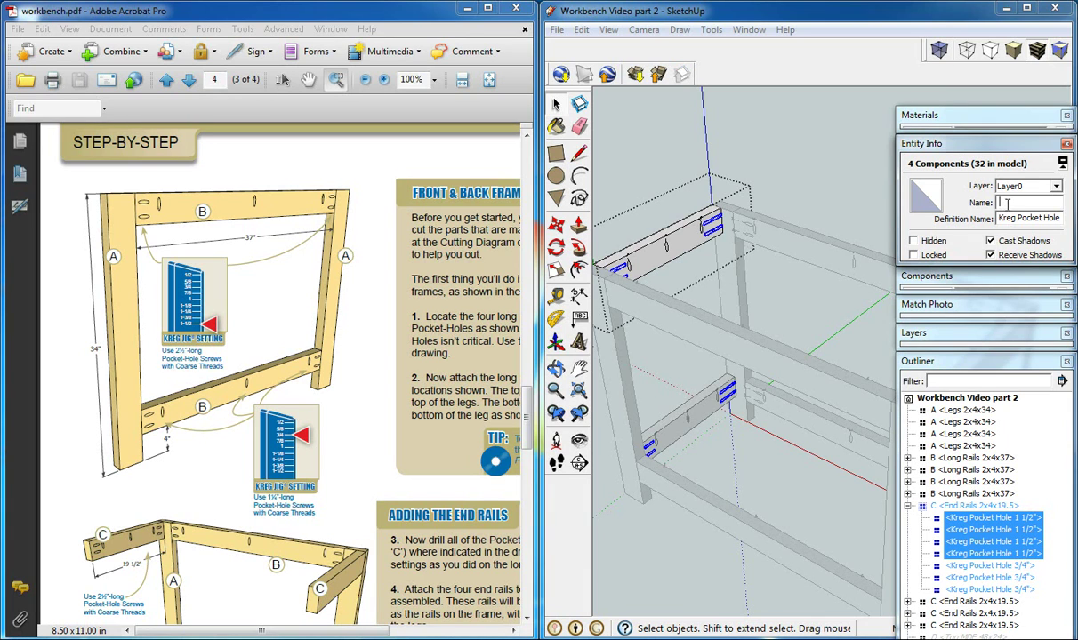
pyautogui.write('2 1/2" Screw')
pyautogui.press('Return')
pyautogui.click(822, 178)
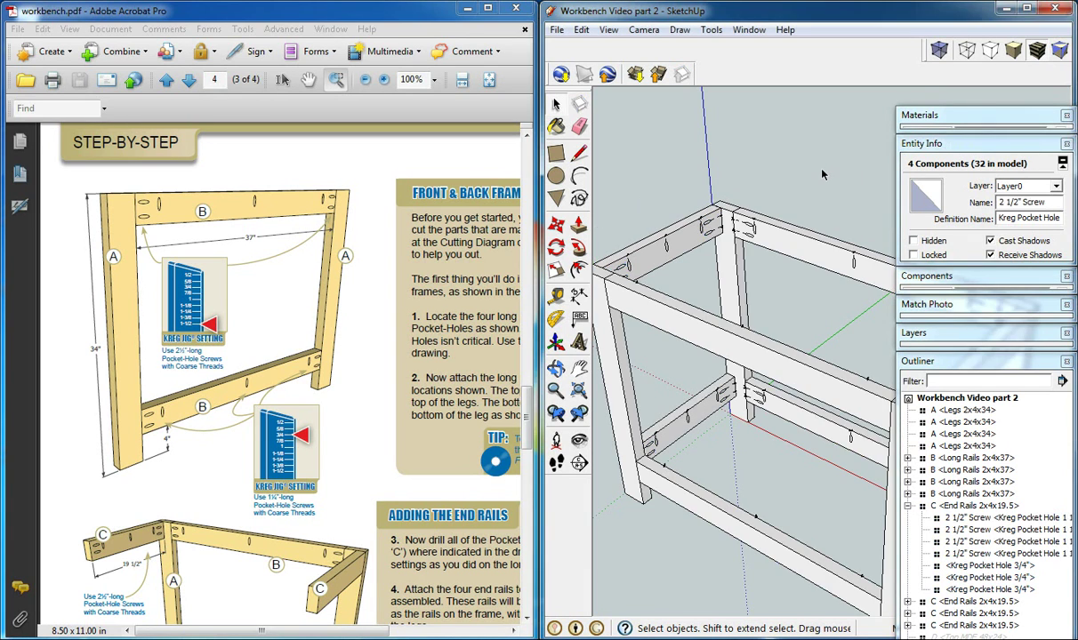
# - Check the second end rail's pocket-hole names in the Outliner
pyautogui.click(907, 475)
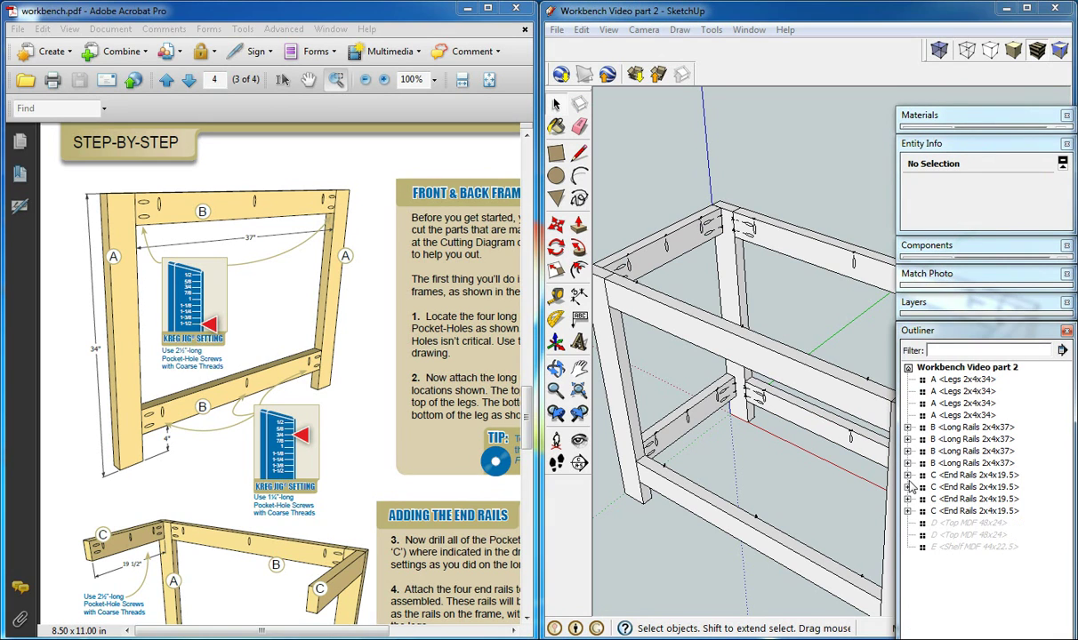
pyautogui.click(908, 487)
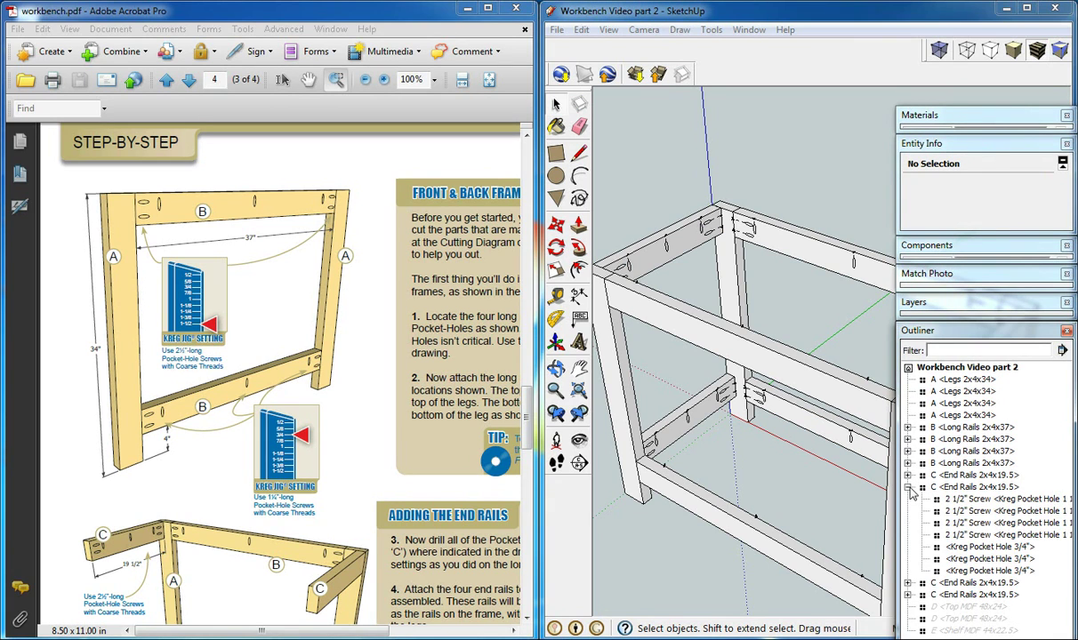
pyautogui.click(907, 488)
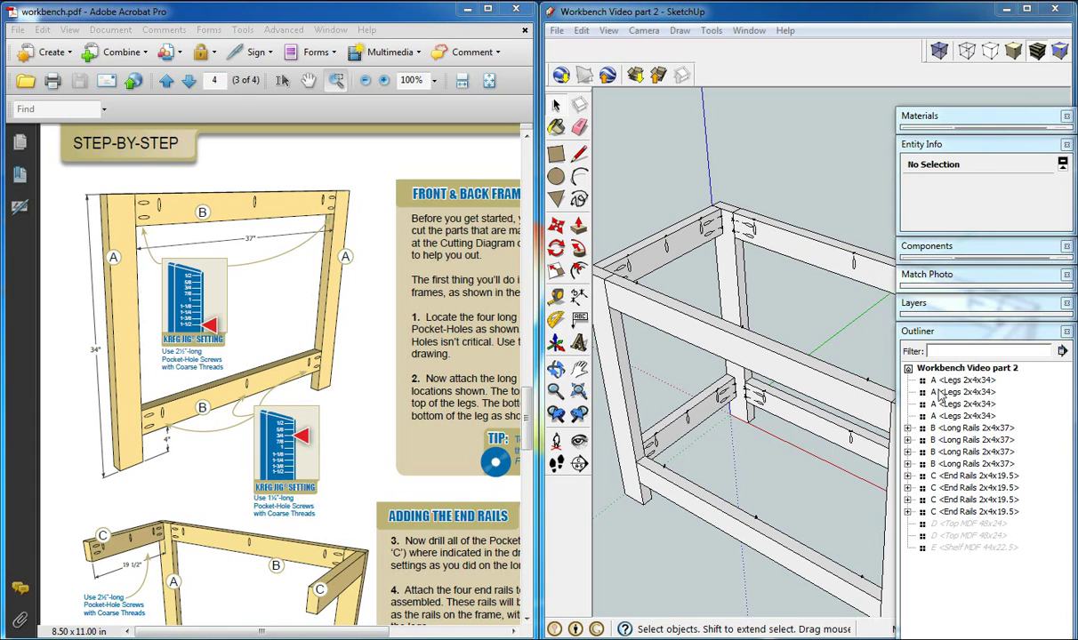
# - Name the long rail's three 3/4" pocket holes '1 1/4" Screw'
pyautogui.click(834, 269)
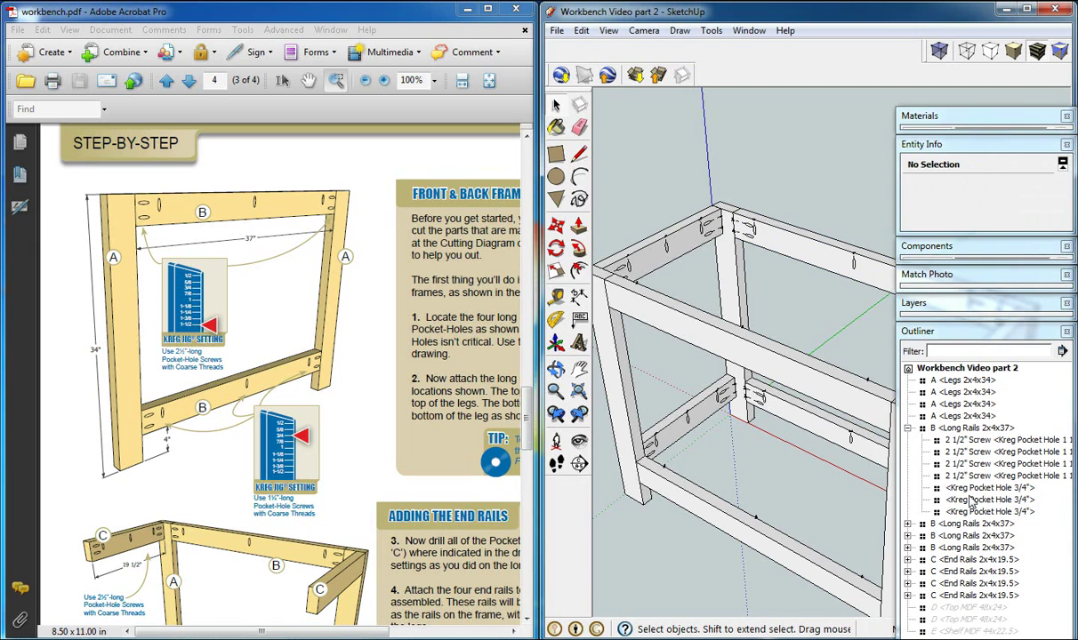
pyautogui.click(972, 489)
pyautogui.keyDown('shift'); pyautogui.click(982, 542); pyautogui.keyUp('shift')
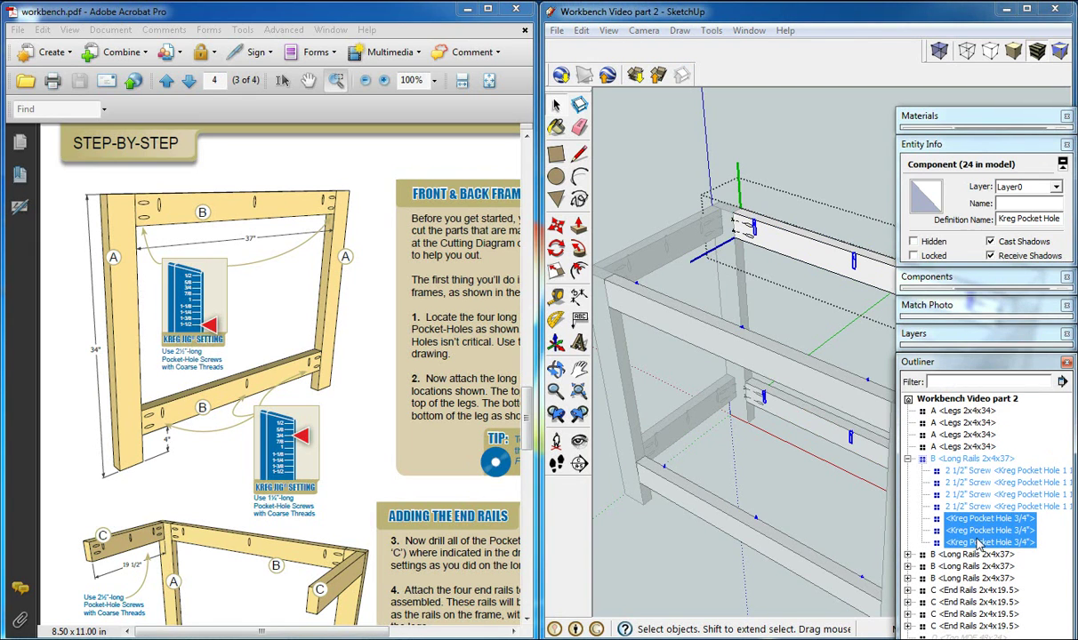
pyautogui.click(1013, 205)
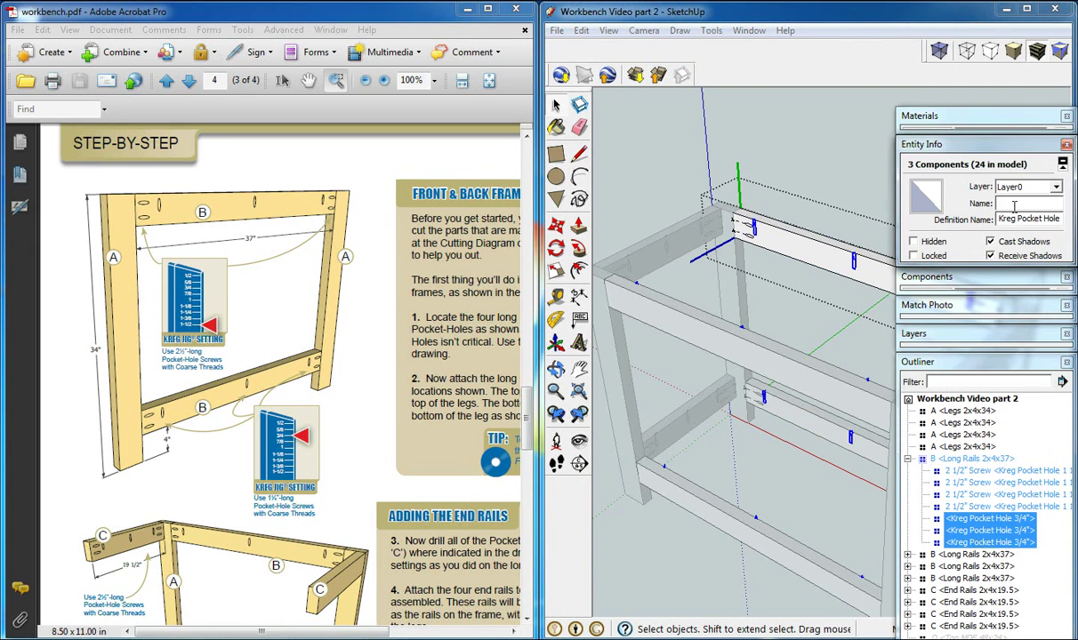
pyautogui.write('2 1/2" Screw')
pyautogui.moveTo(1044, 204); pyautogui.dragTo(998, 207)
pyautogui.click(834, 135)
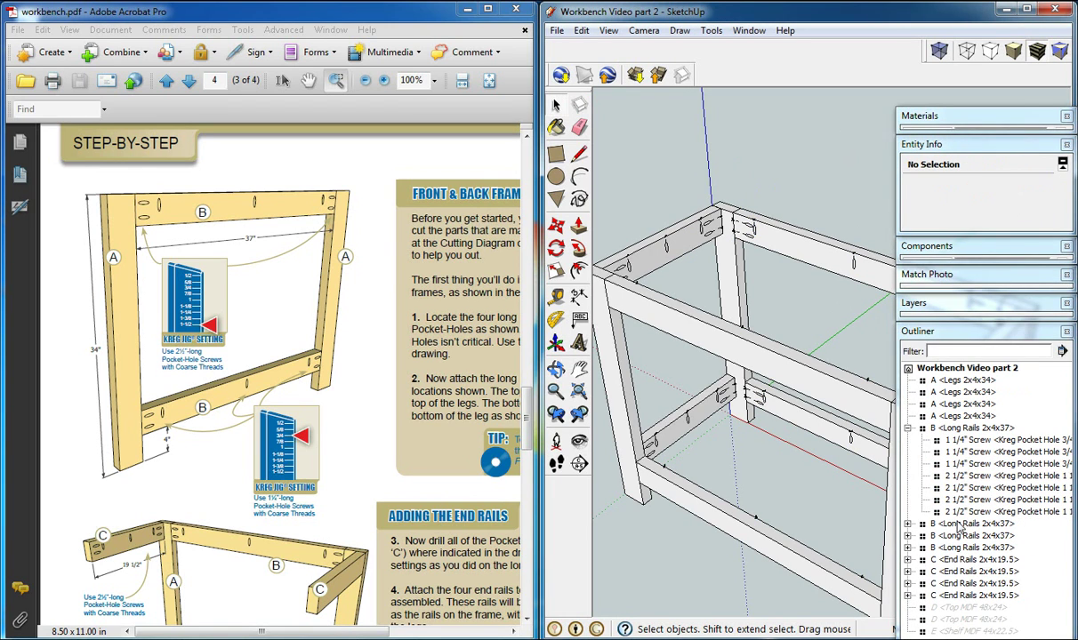
# - Name the first end rail's three 3/4" pocket holes '1 1/4" Screw'
pyautogui.click(907, 427)
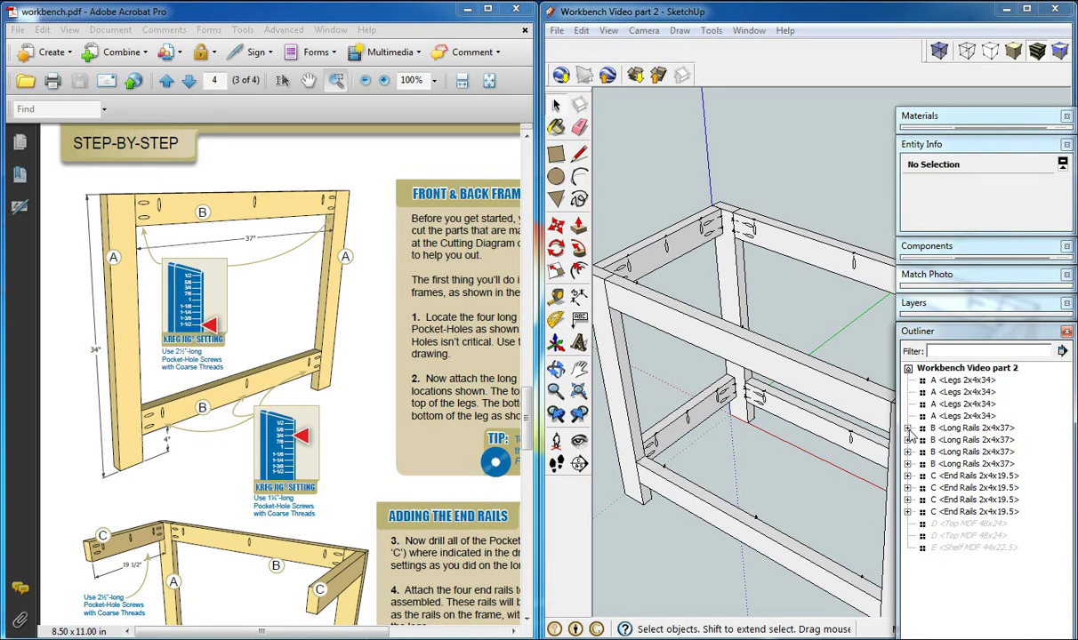
pyautogui.click(908, 476)
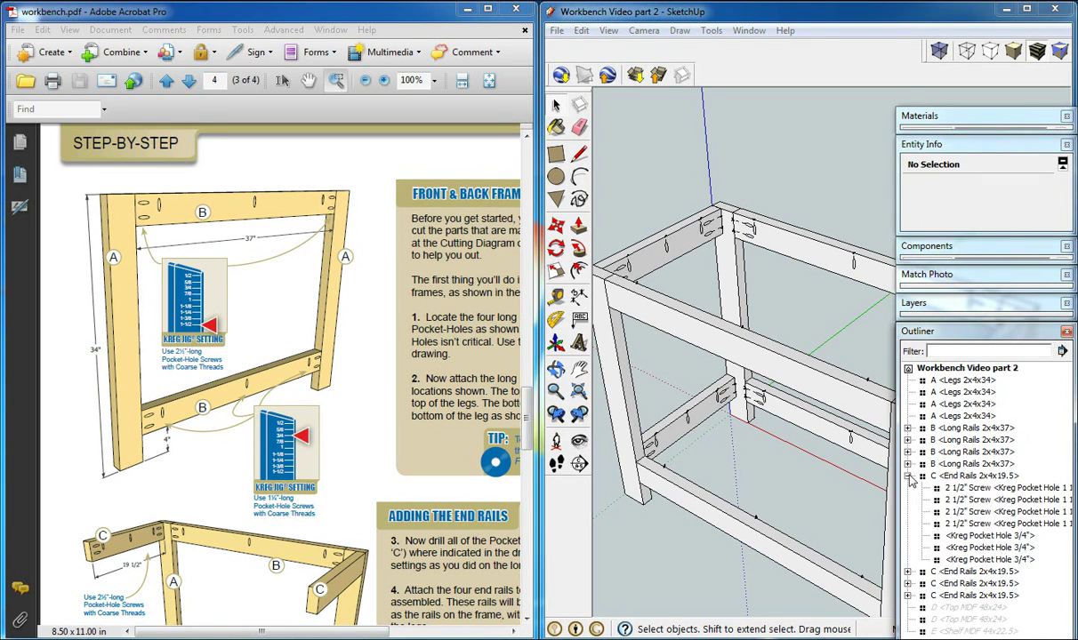
pyautogui.click(978, 536)
pyautogui.keyDown('shift'); pyautogui.click(986, 589); pyautogui.keyUp('shift')
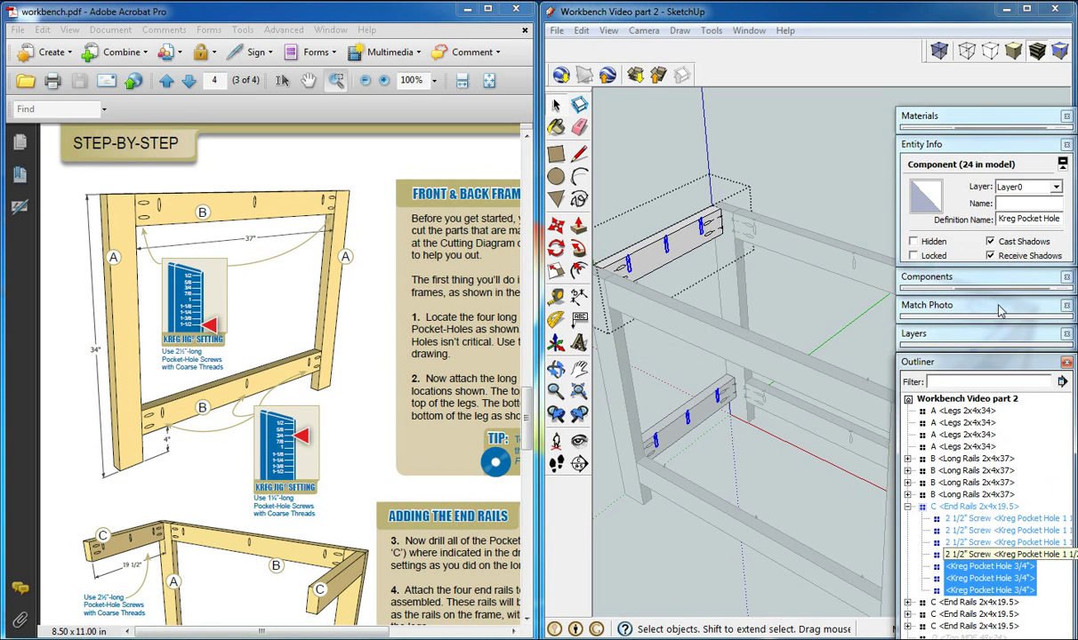
pyautogui.click(1012, 203)
pyautogui.write('1 1/4" Screw')
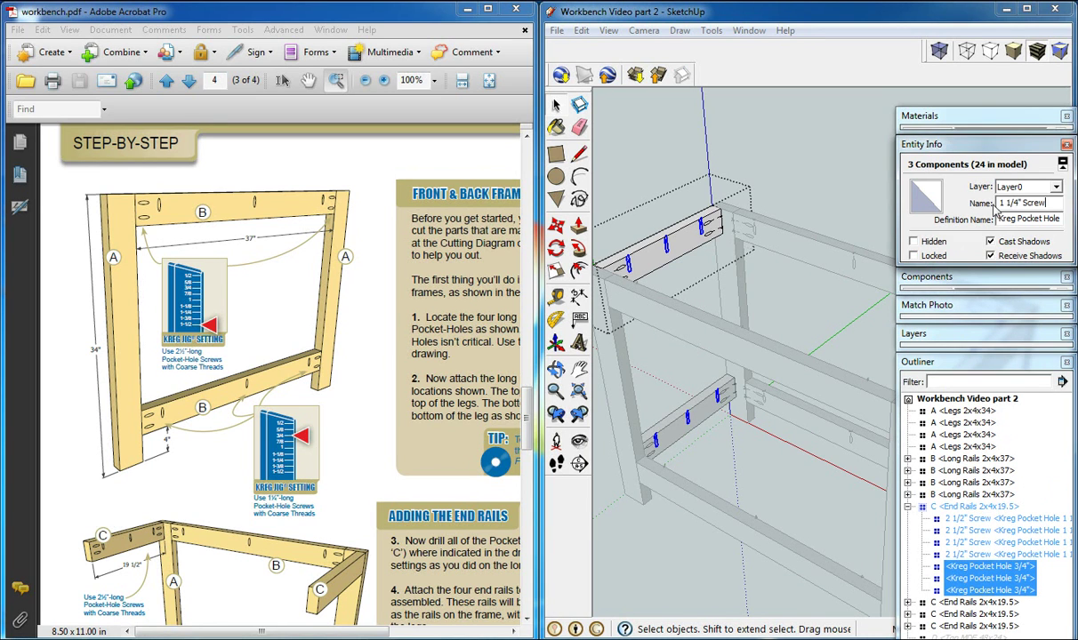
pyautogui.click(844, 159)
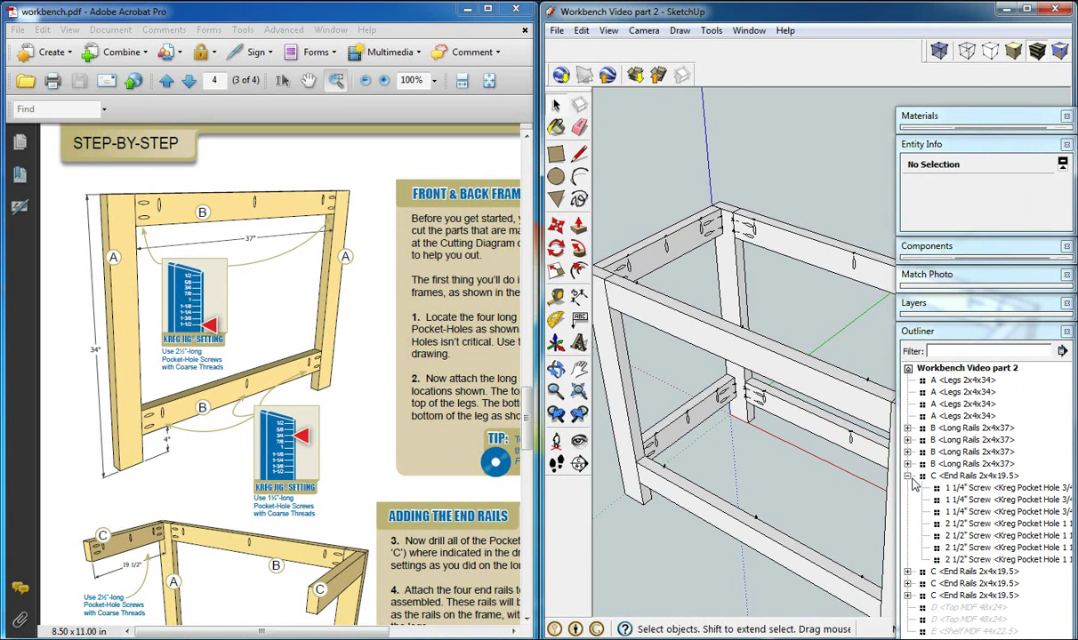
# - Check the third C End Rails row's screw names, then orbit to view the whole frame
pyautogui.click(908, 476)
pyautogui.click(908, 499)
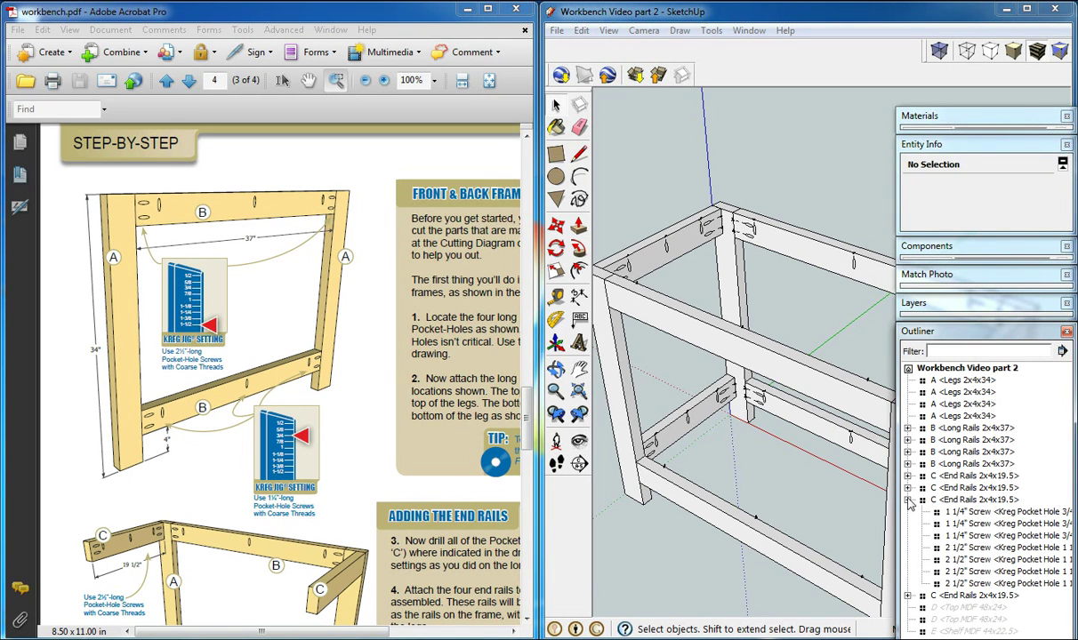
pyautogui.click(908, 499)
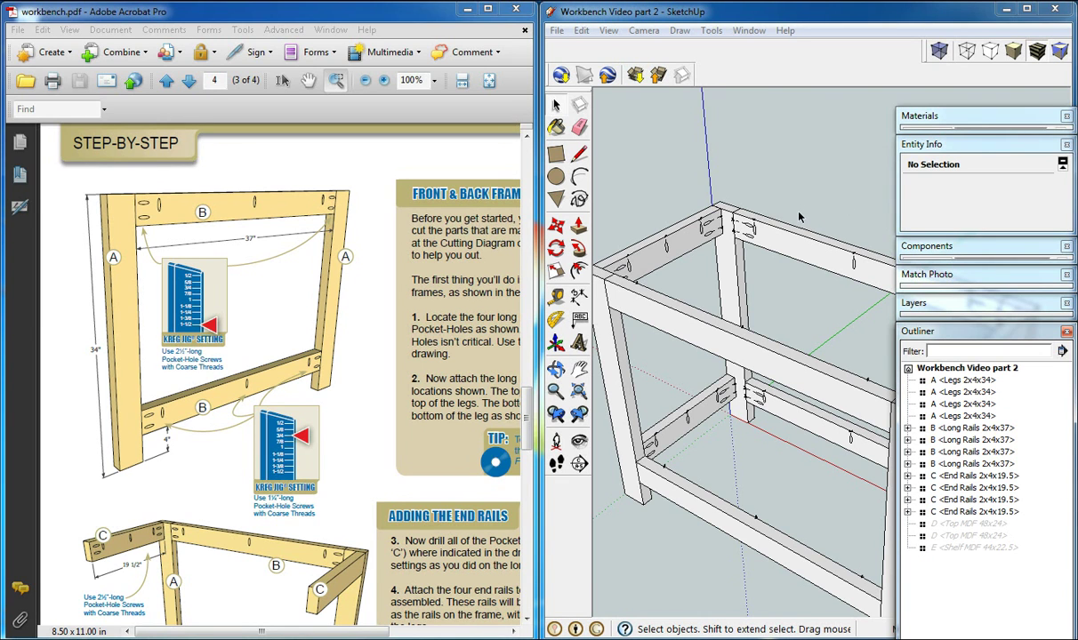
pyautogui.moveTo(799, 213)
pyautogui.mouseDown(button='middle')
pyautogui.moveTo(744, 218)
pyautogui.moveTo(711, 250)
pyautogui.moveTo(702, 174)
pyautogui.moveTo(758, 206)
pyautogui.mouseUp(button='middle')
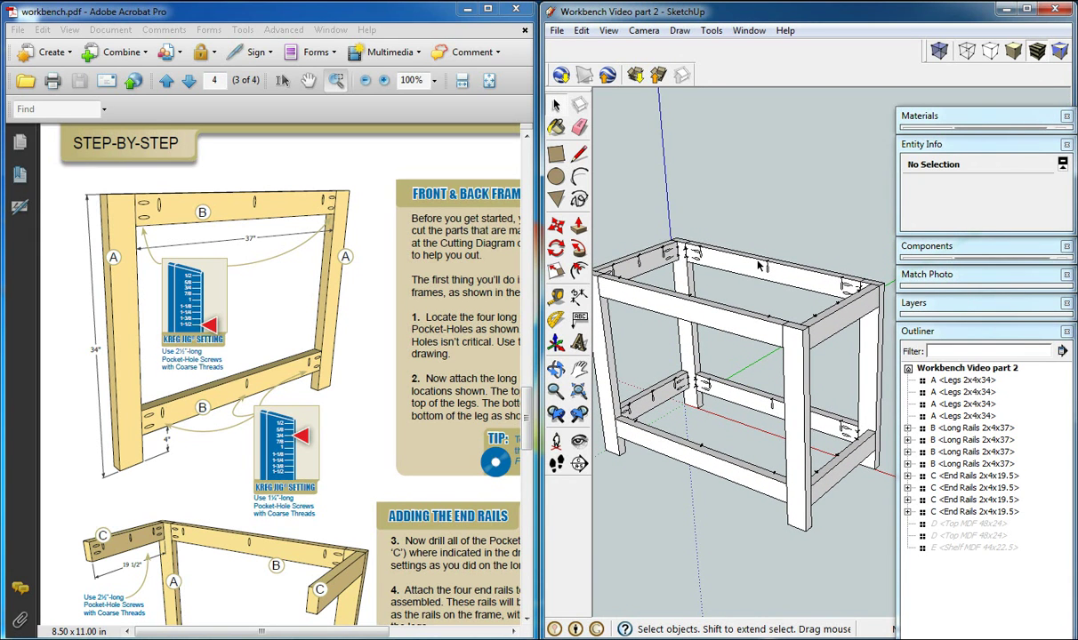